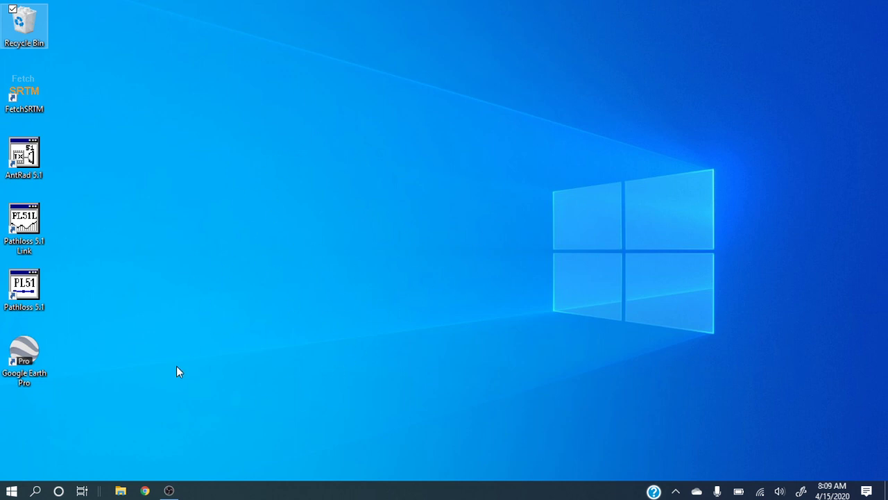
Step: Open the PL5 folder on the Work place (D:) drive in File Explorer to view its project folders
{"action": "left_click", "coordinate": [120, 491]}
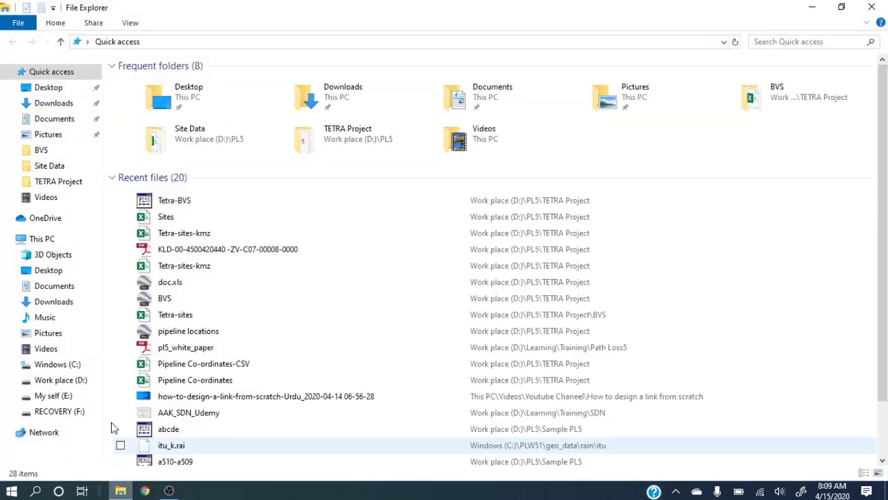
{"action": "left_click", "coordinate": [61, 380]}
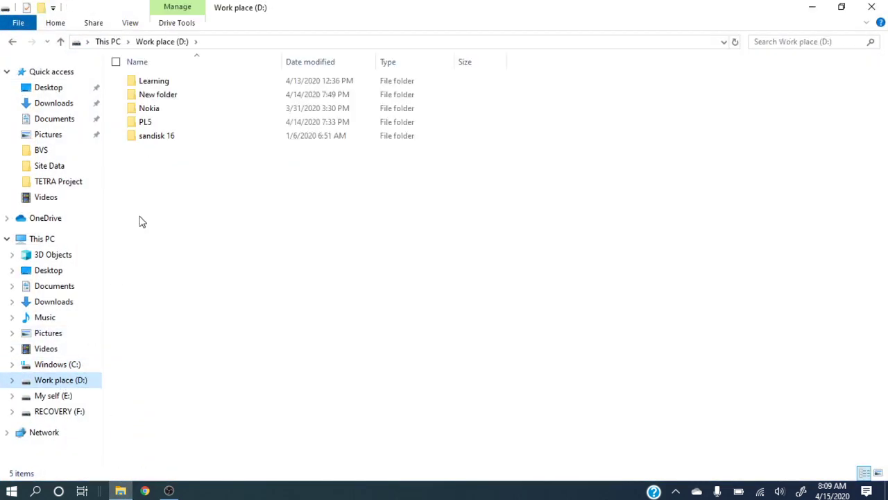
{"action": "double_click", "coordinate": [146, 124]}
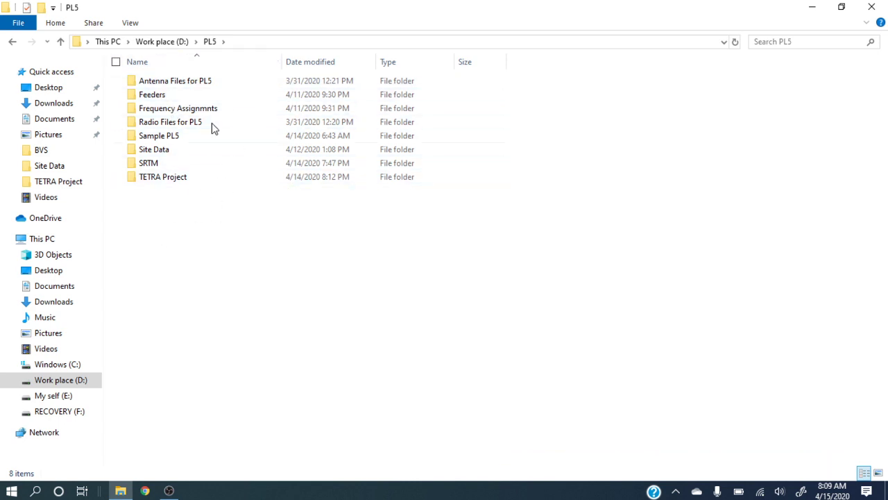
Step: Browse C:\PLW51\equipmnt\freqplan and its FCC subfolder to examine the supplied frequency plan files
{"action": "left_click", "coordinate": [58, 367]}
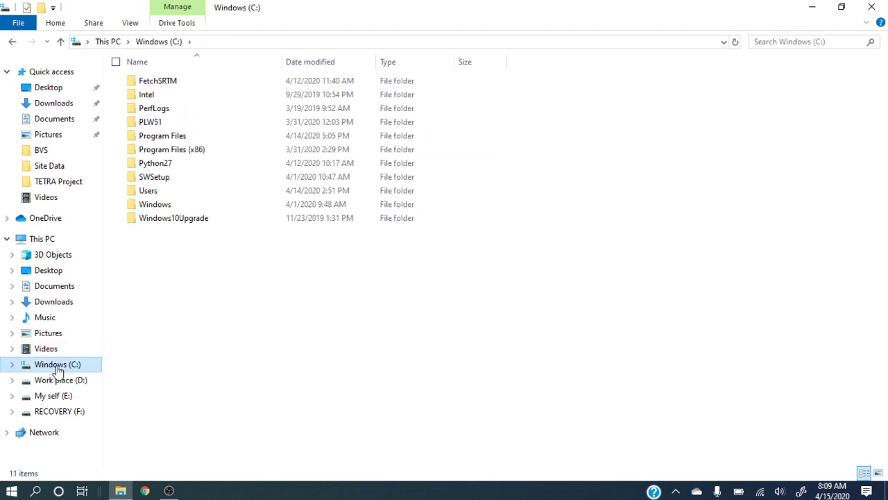
{"action": "double_click", "coordinate": [163, 128]}
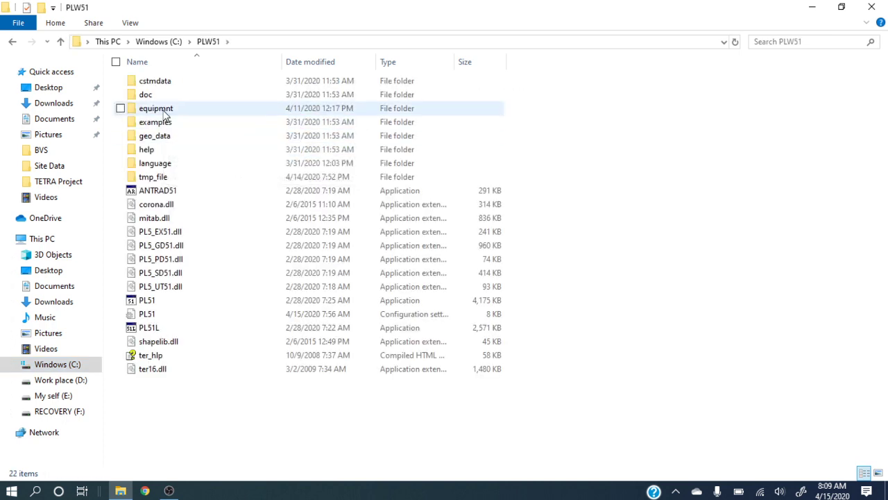
{"action": "double_click", "coordinate": [164, 111]}
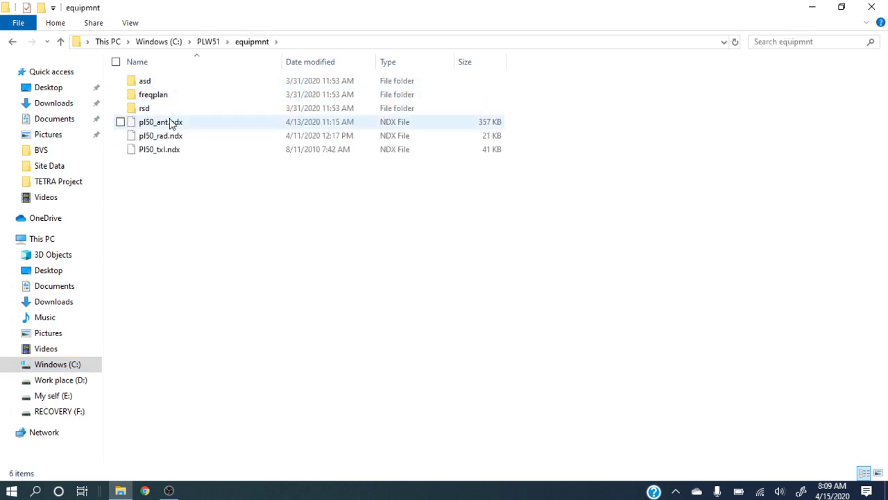
{"action": "double_click", "coordinate": [168, 98]}
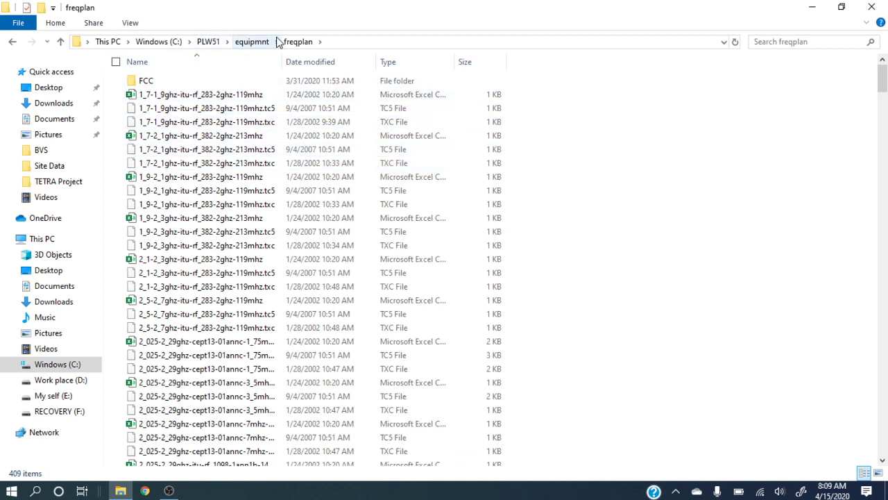
{"action": "double_click", "coordinate": [143, 82]}
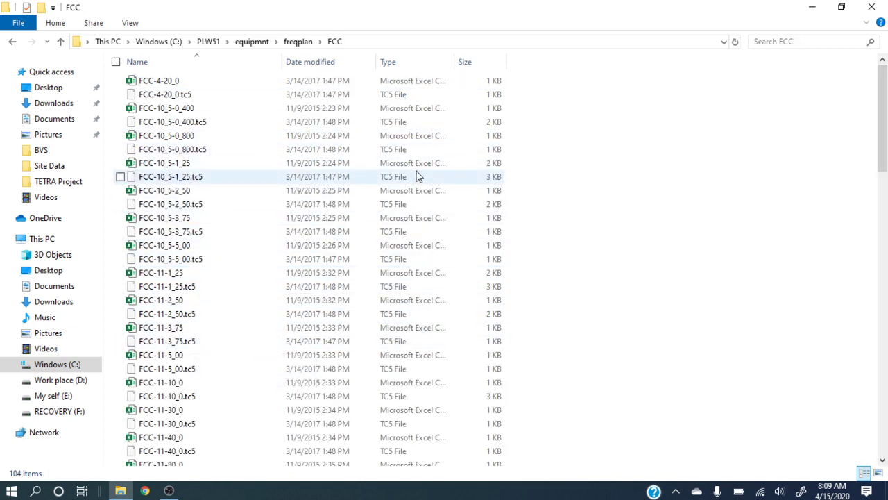
{"action": "left_click", "coordinate": [297, 44]}
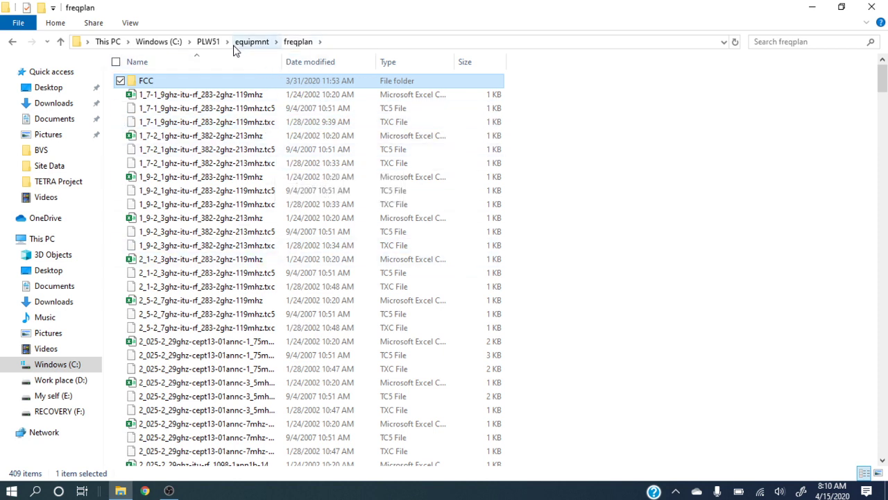
Step: Browse the PLW51 examples folder, including the height data folder under gis, and return to examples
{"action": "left_click", "coordinate": [216, 47]}
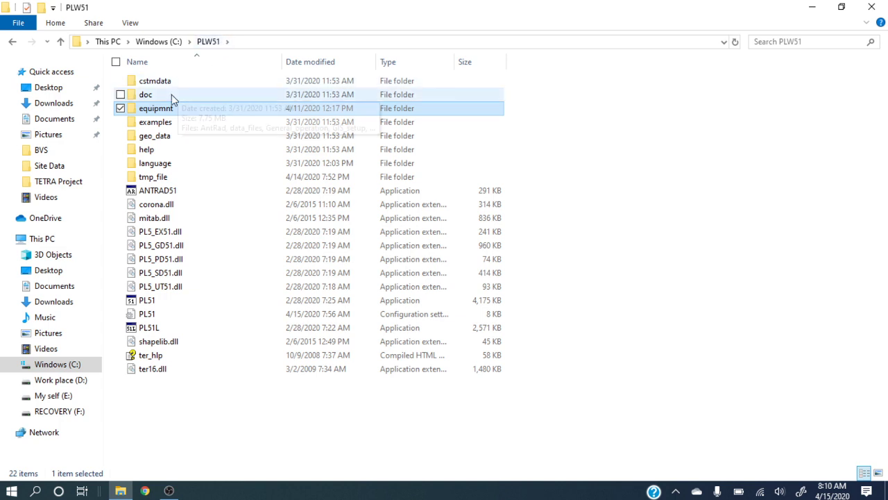
{"action": "double_click", "coordinate": [155, 127]}
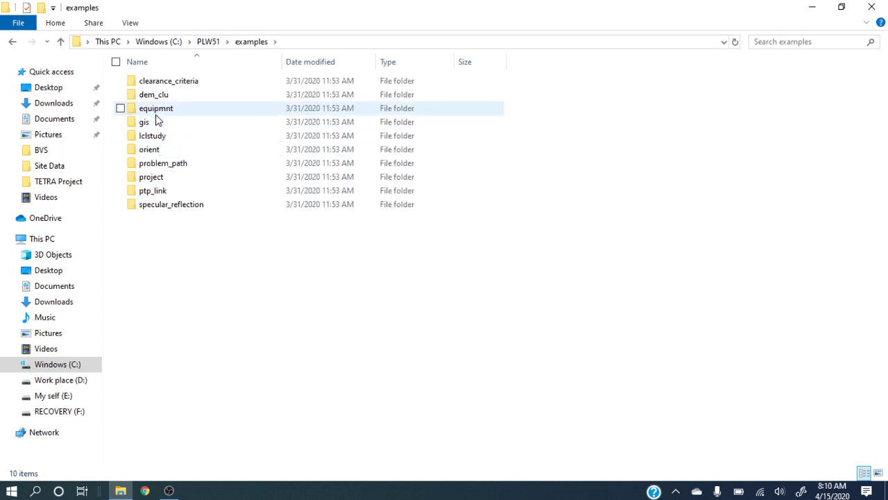
{"action": "double_click", "coordinate": [157, 121]}
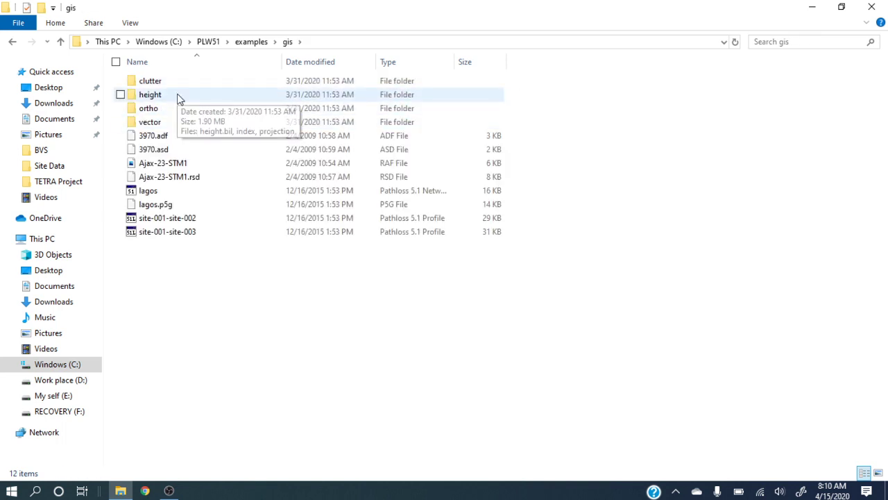
{"action": "double_click", "coordinate": [178, 97]}
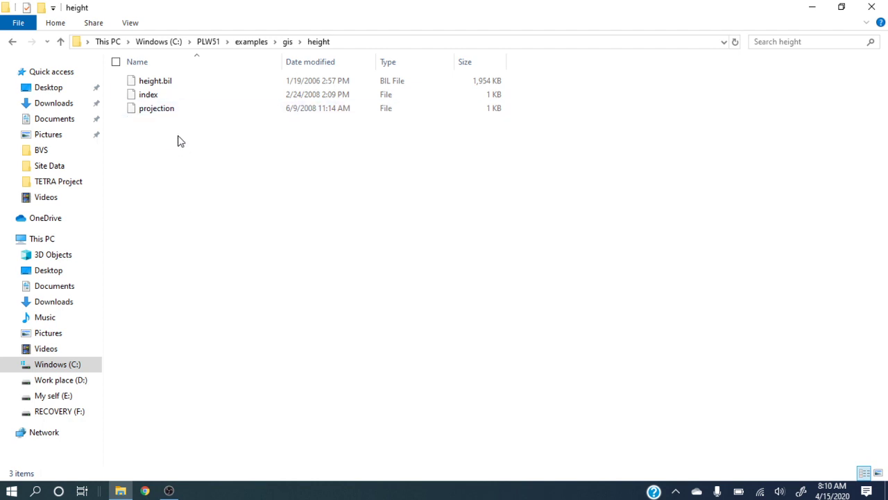
{"action": "left_click", "coordinate": [256, 42]}
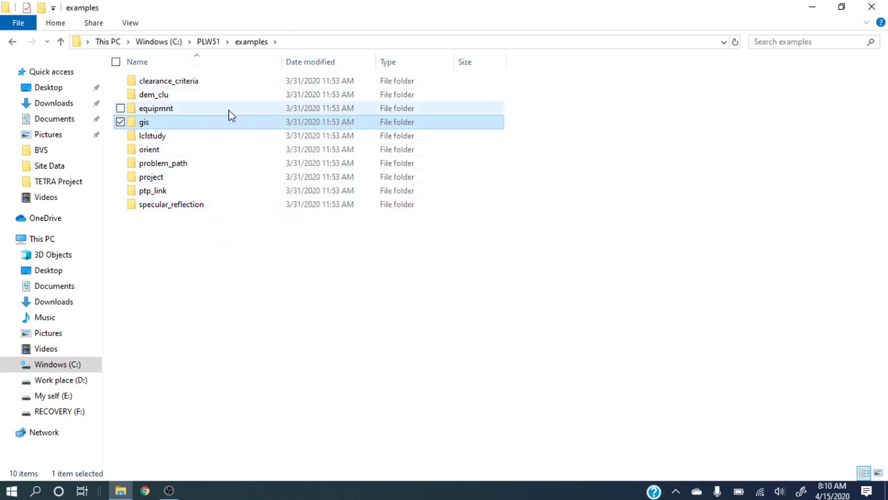
Step: Launch Pathloss 5.1 from the desktop and review its file and view commands
{"action": "left_click", "coordinate": [122, 491]}
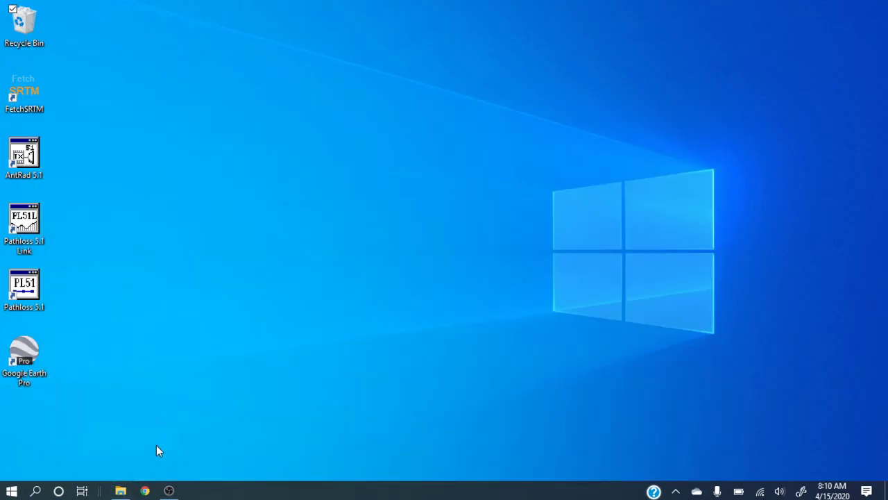
{"action": "double_click", "coordinate": [40, 295]}
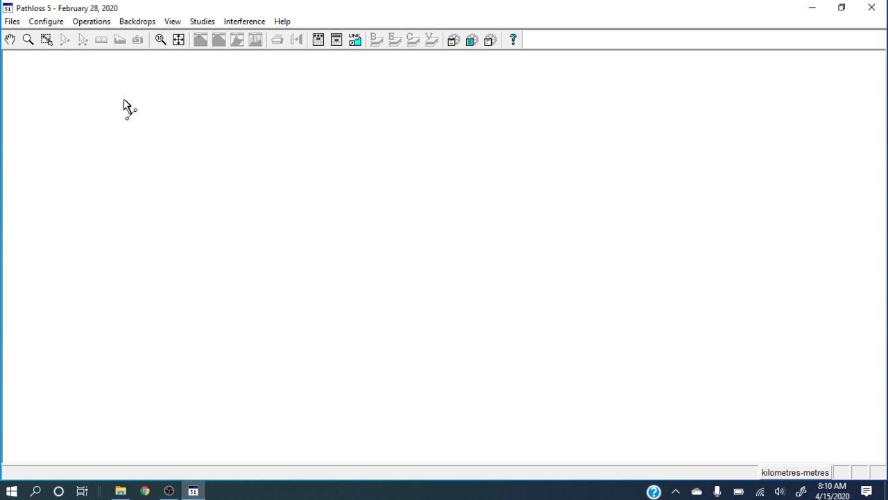
{"action": "left_click", "coordinate": [13, 21]}
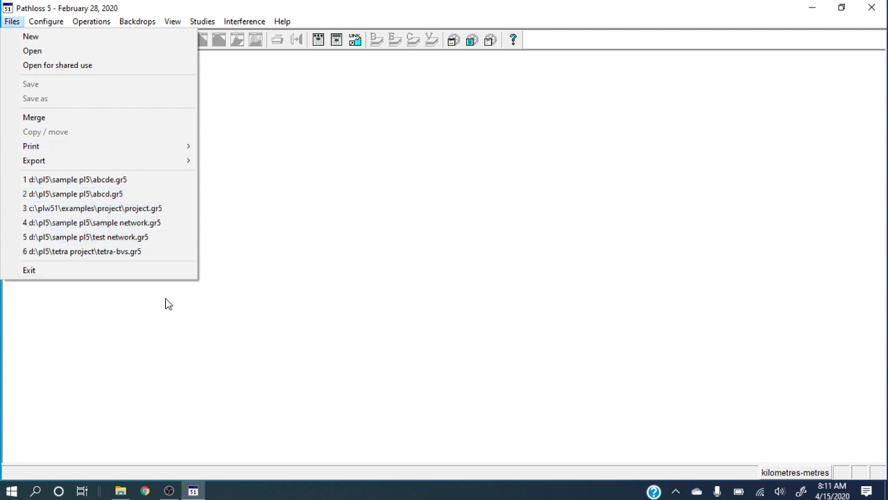
{"action": "left_click", "coordinate": [352, 196]}
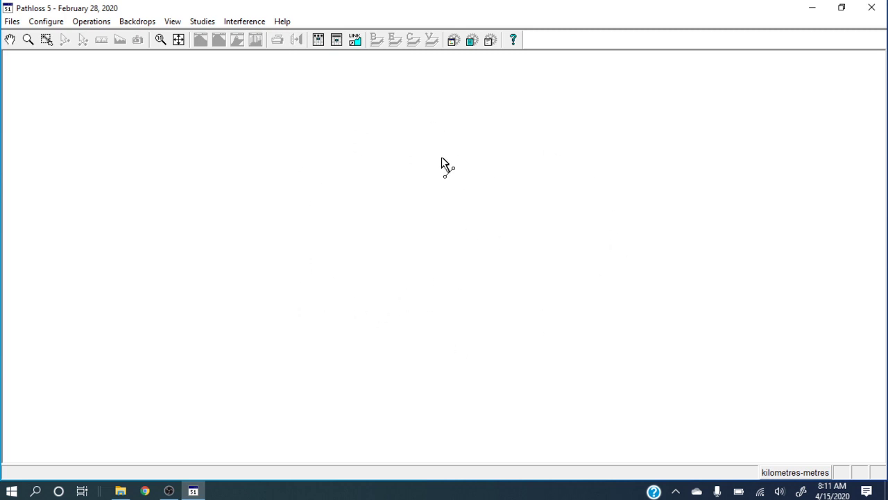
{"action": "left_click", "coordinate": [173, 23]}
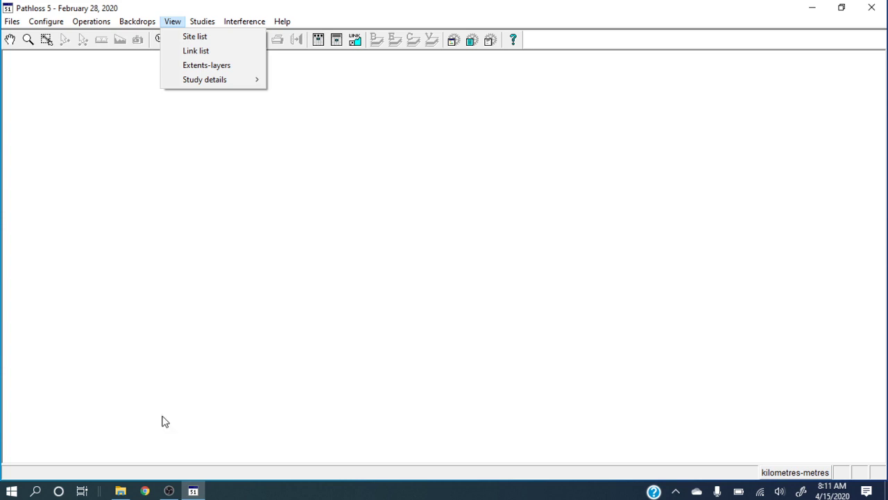
Step: Inspect the column layout of Sample Sites-csv from D:\PL5\Site Data in Excel, then close it and return to Pathloss
{"action": "left_click", "coordinate": [121, 491]}
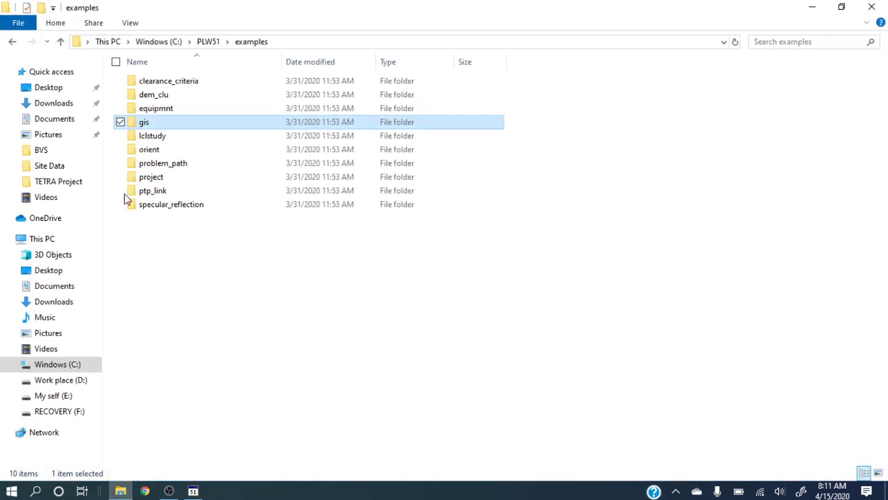
{"action": "left_click", "coordinate": [60, 381]}
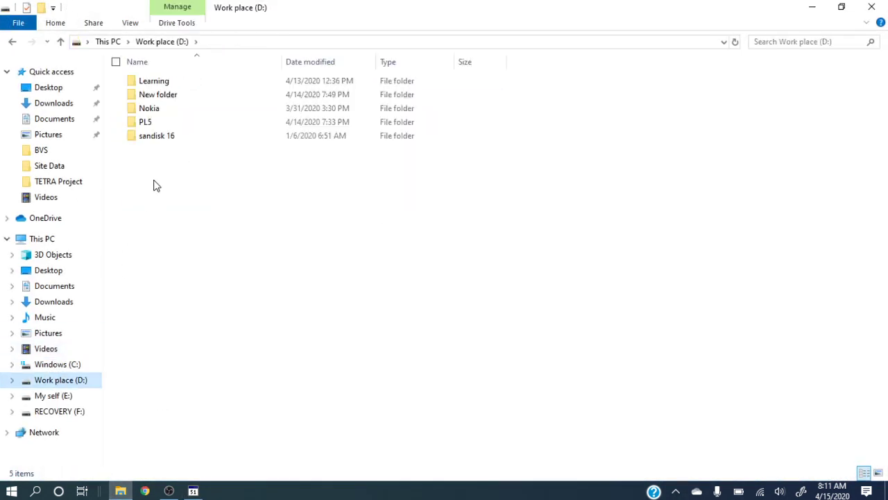
{"action": "double_click", "coordinate": [159, 125]}
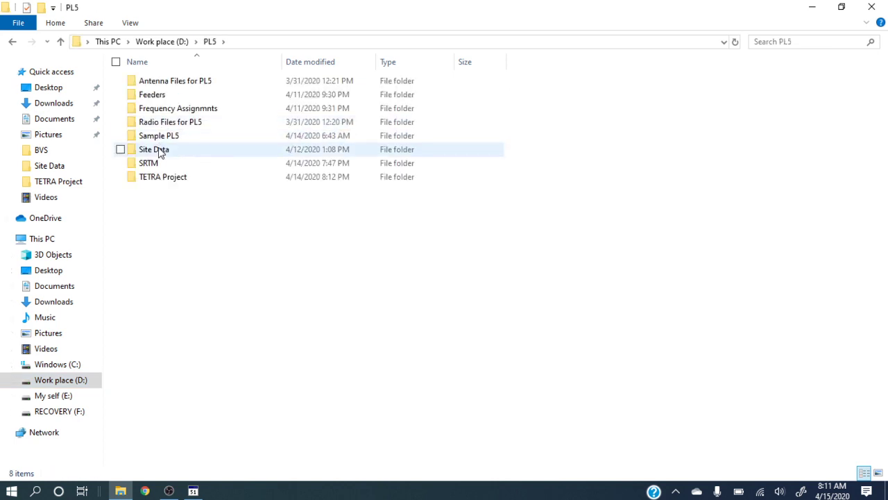
{"action": "double_click", "coordinate": [159, 152]}
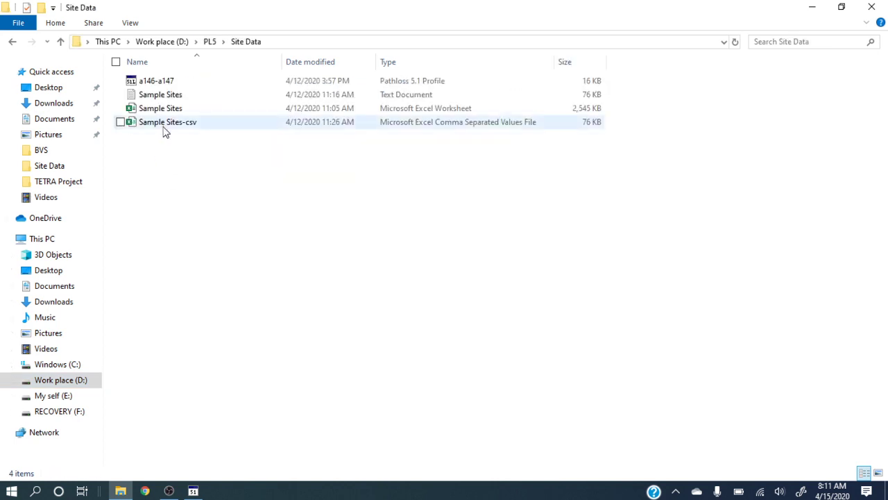
{"action": "double_click", "coordinate": [167, 125]}
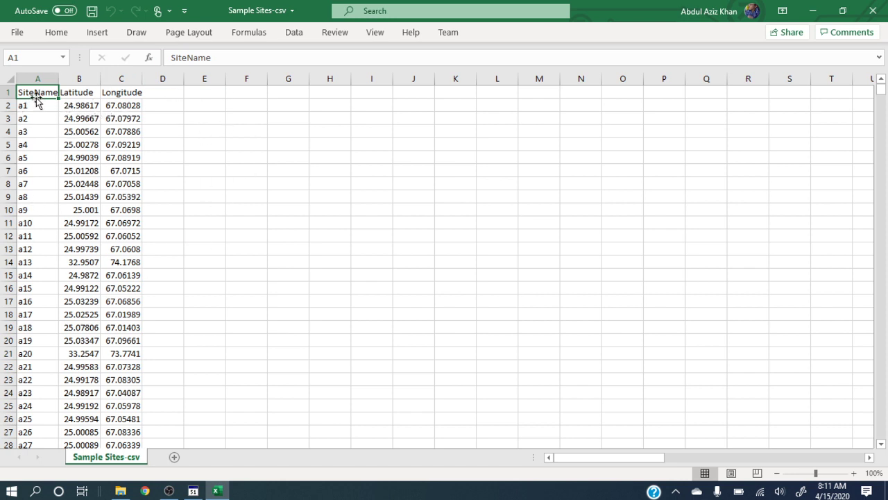
{"action": "left_click", "coordinate": [876, 10]}
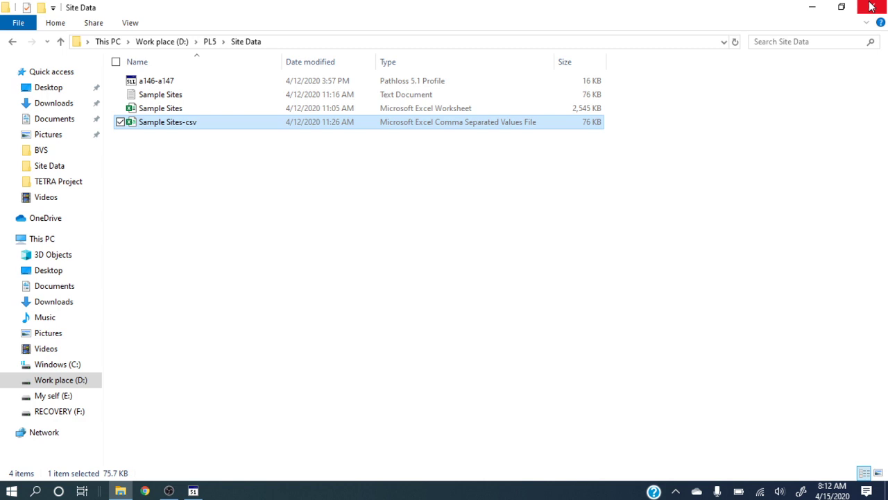
{"action": "left_click", "coordinate": [812, 10]}
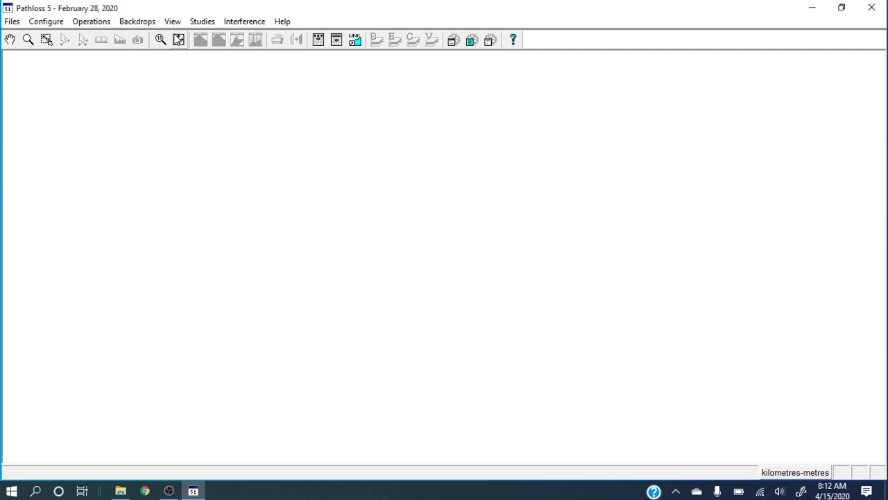
Step: Open the site list and start importing a site text file
{"action": "left_click", "coordinate": [173, 21]}
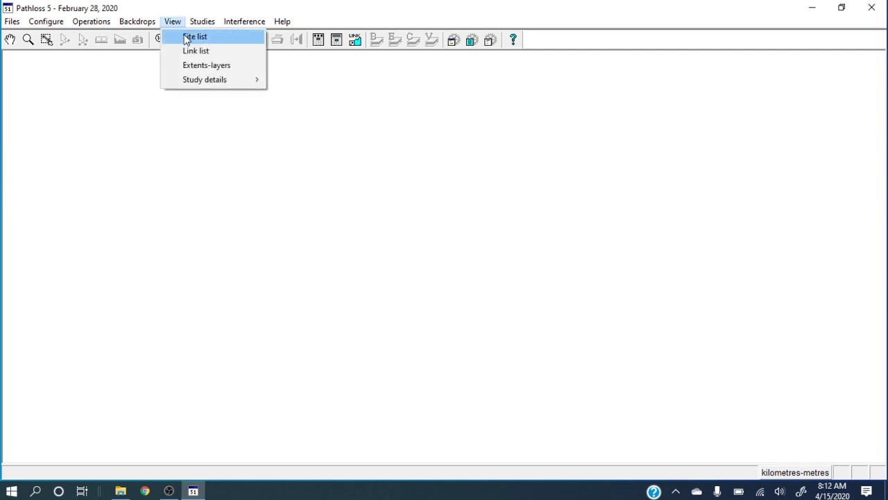
{"action": "left_click", "coordinate": [195, 37]}
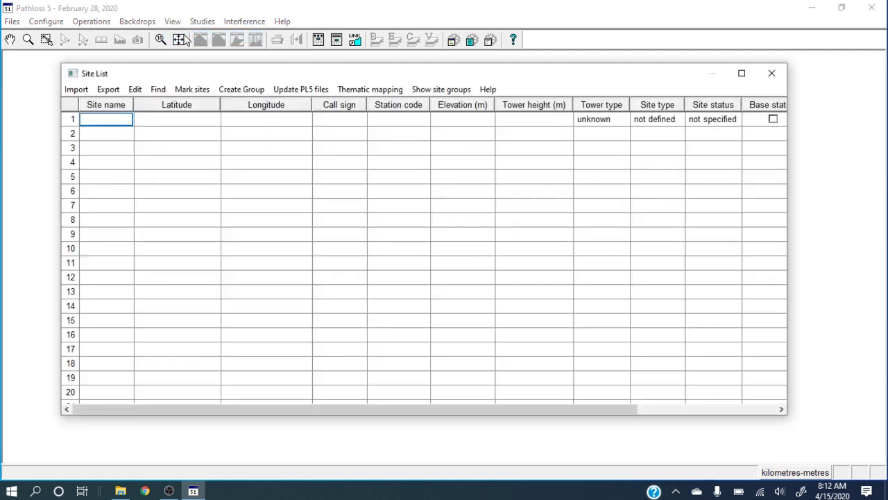
{"action": "left_click", "coordinate": [76, 89]}
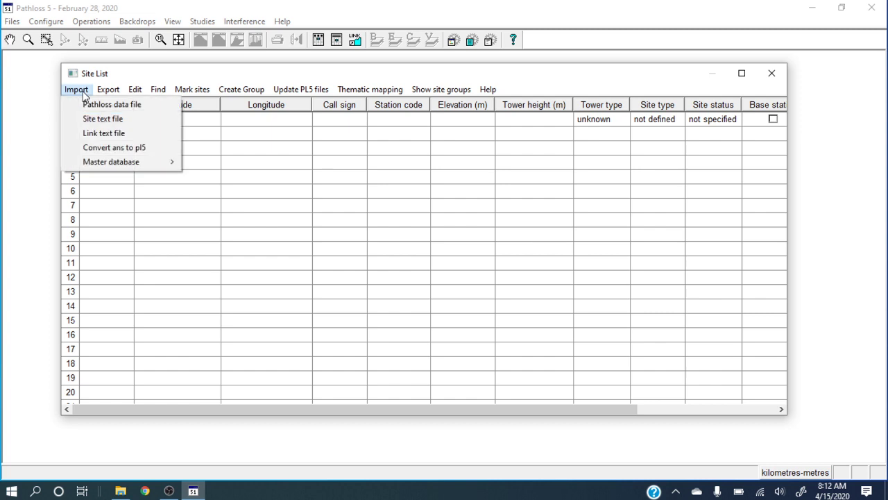
{"action": "left_click", "coordinate": [113, 122]}
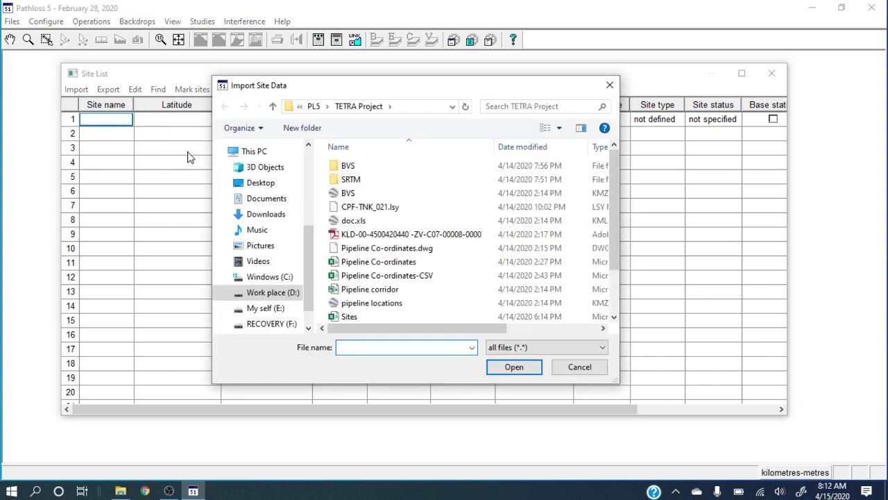
Step: Load Sample Sites-csv from D:\PL5\Site Data as the import source and move the import dialog clear of the site list
{"action": "left_click", "coordinate": [277, 296]}
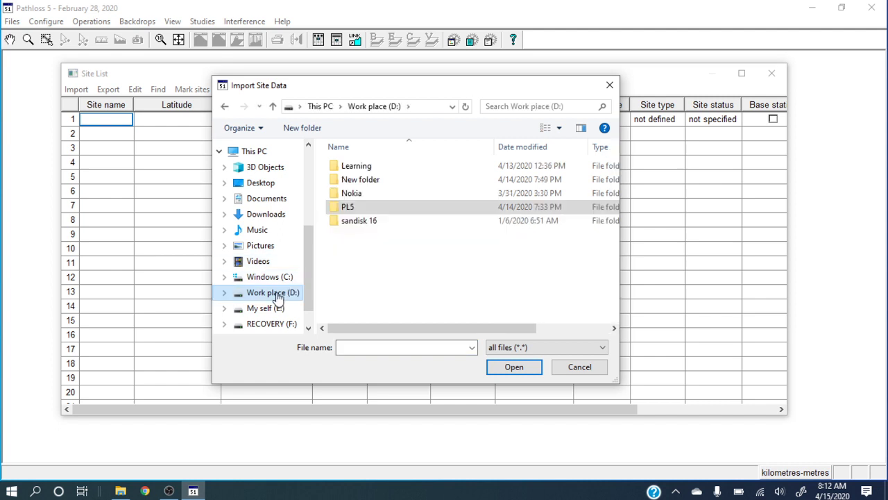
{"action": "double_click", "coordinate": [349, 208]}
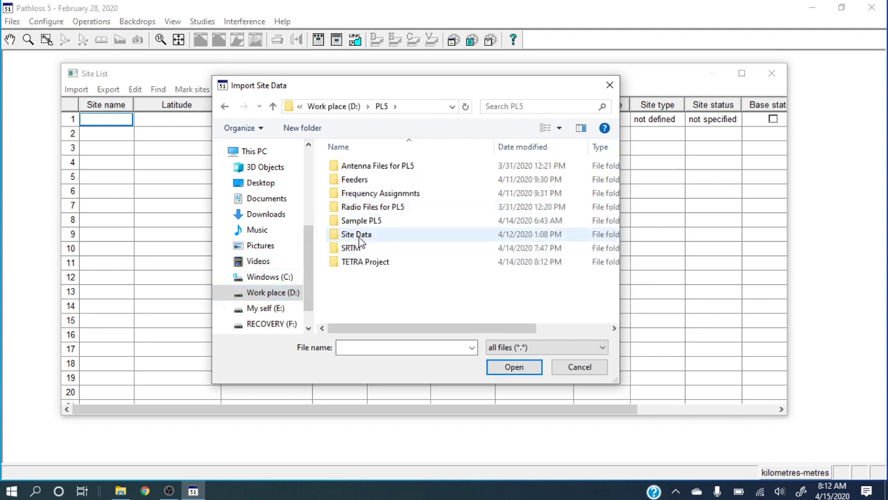
{"action": "double_click", "coordinate": [358, 235]}
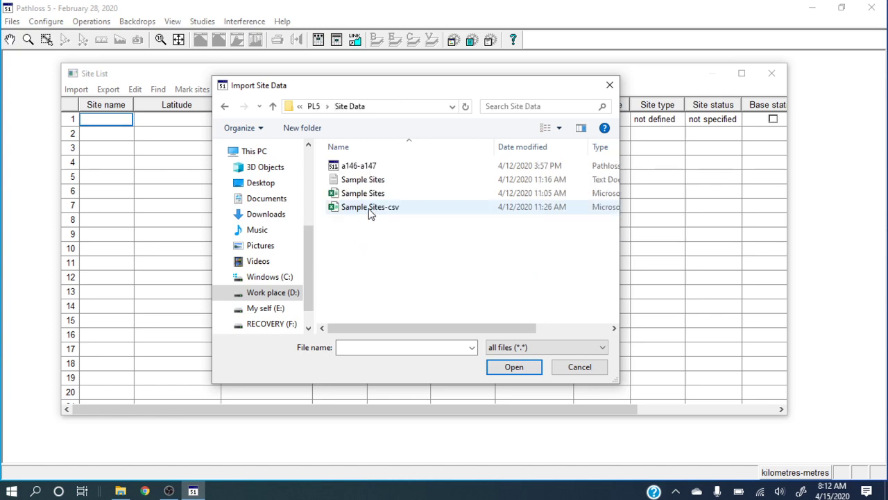
{"action": "double_click", "coordinate": [376, 208]}
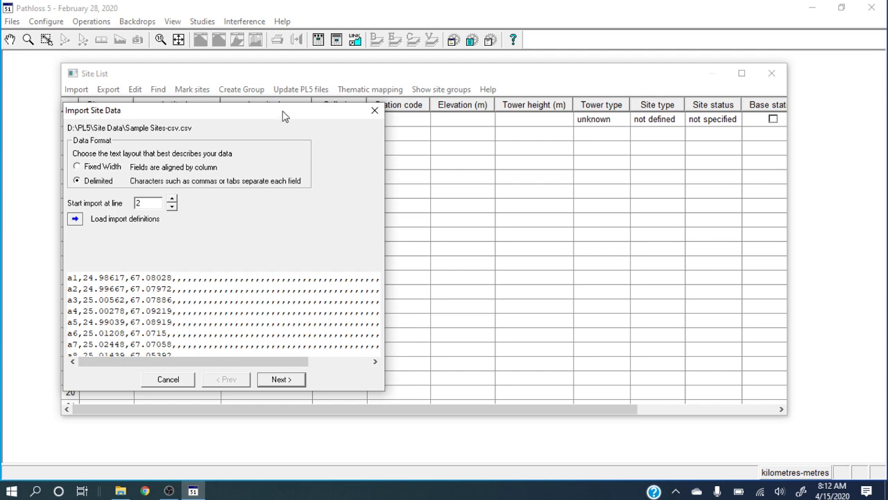
{"action": "left_click_drag", "start_coordinate": [282, 115], "coordinate": [354, 63]}
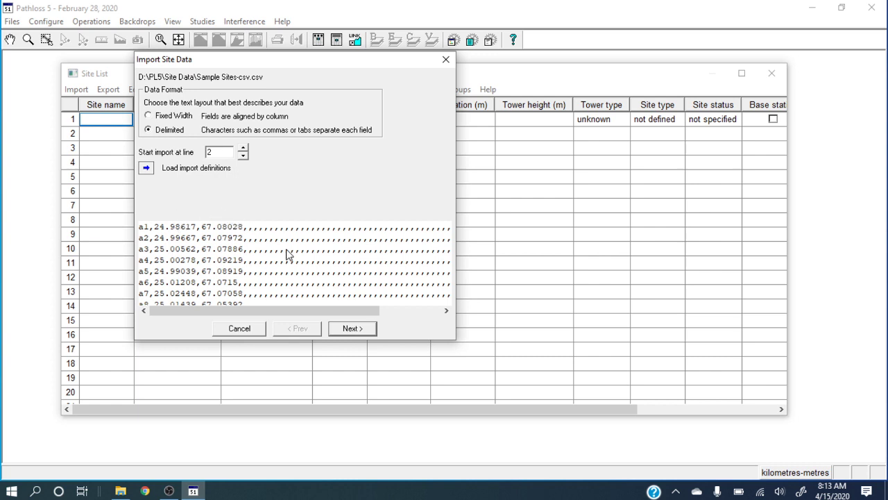
Step: Keep the comma-delimited layout starting at line 2 and treat consecutive delimiters as a single delimiter for the site import
{"action": "left_click", "coordinate": [348, 331]}
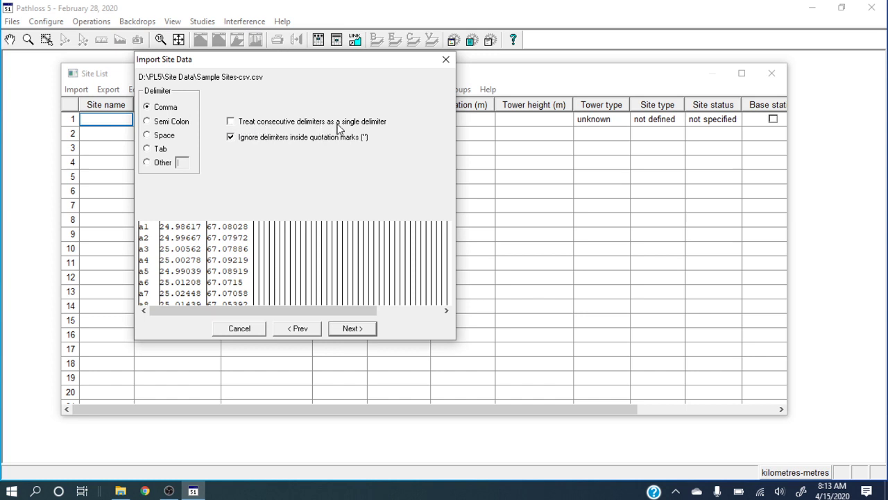
{"action": "left_click", "coordinate": [231, 121]}
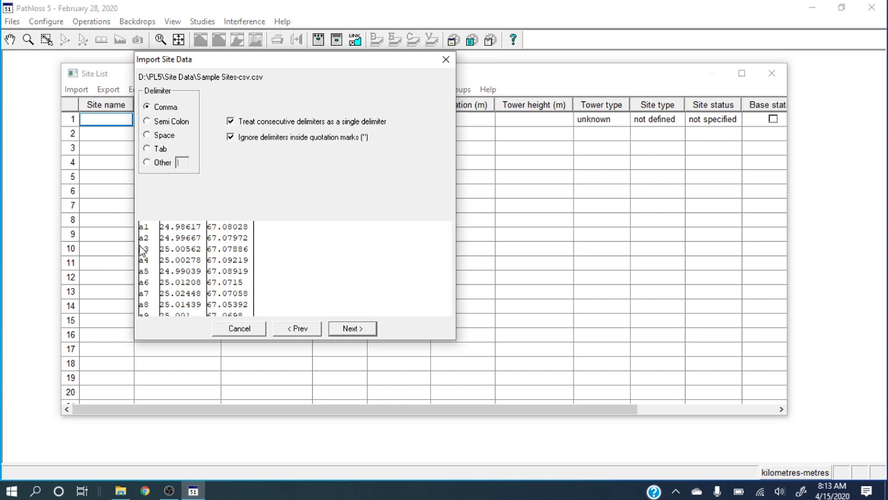
{"action": "left_click", "coordinate": [346, 329]}
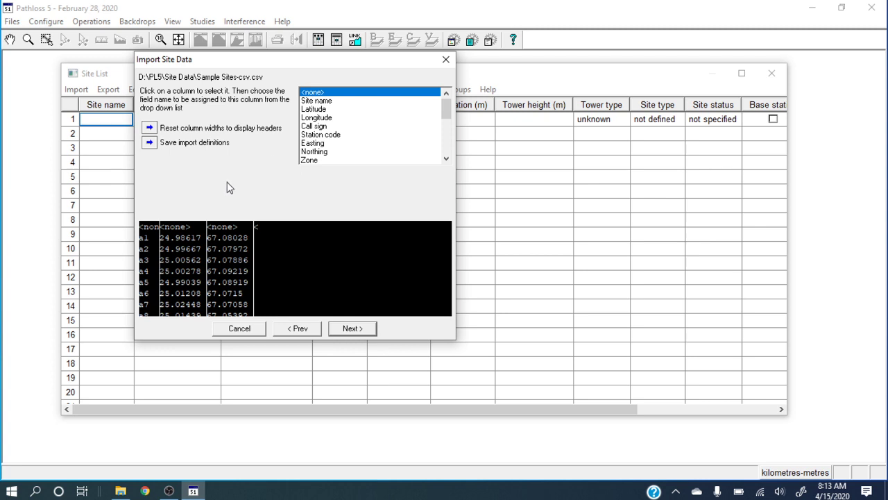
Step: Assign the three imported columns, in order, to Site name, Latitude and Longitude, and accept the field mapping
{"action": "left_click", "coordinate": [147, 256]}
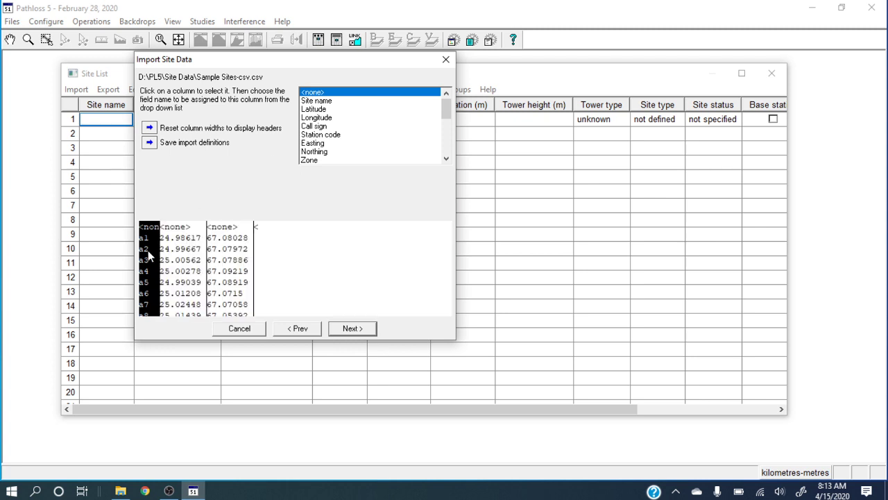
{"action": "left_click", "coordinate": [333, 101]}
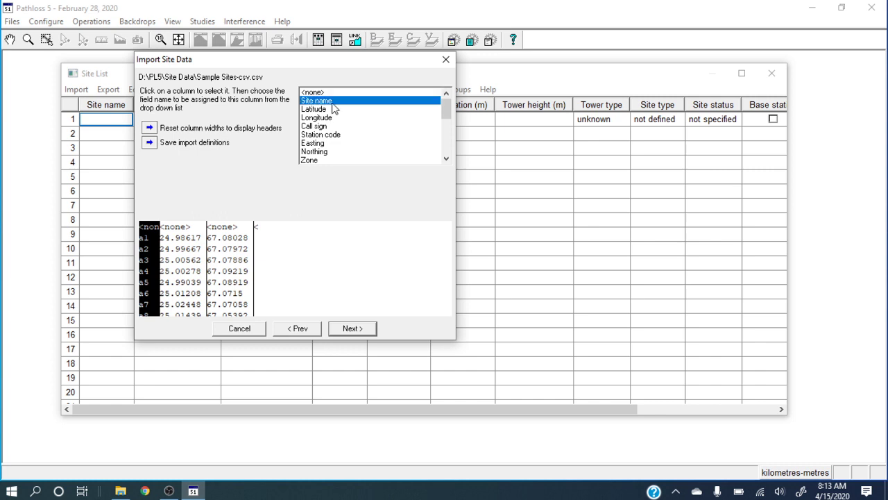
{"action": "left_click", "coordinate": [184, 263]}
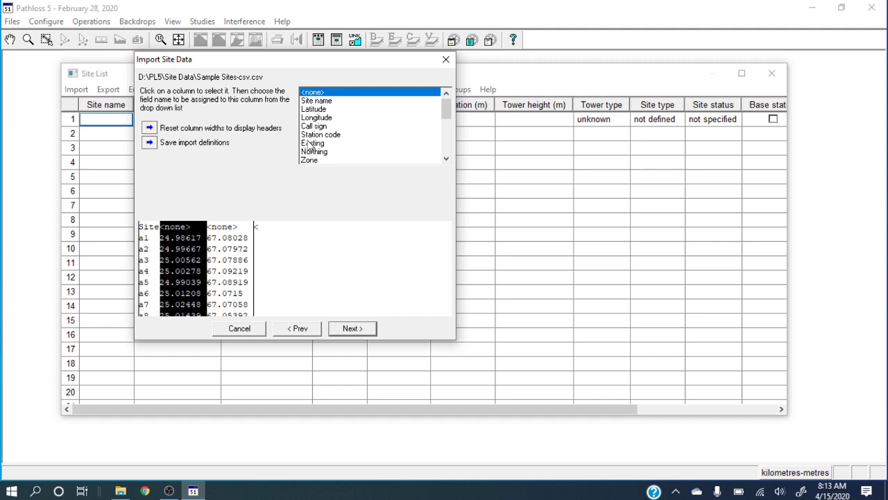
{"action": "left_click", "coordinate": [314, 109]}
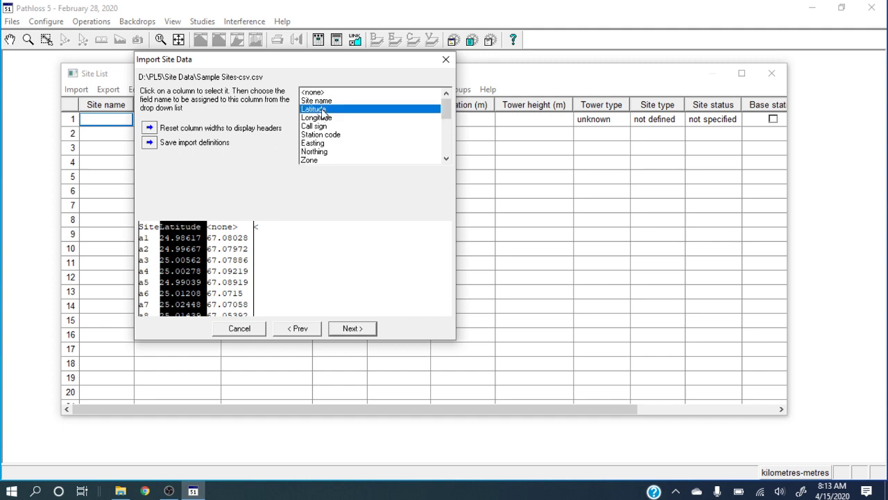
{"action": "left_click", "coordinate": [226, 258]}
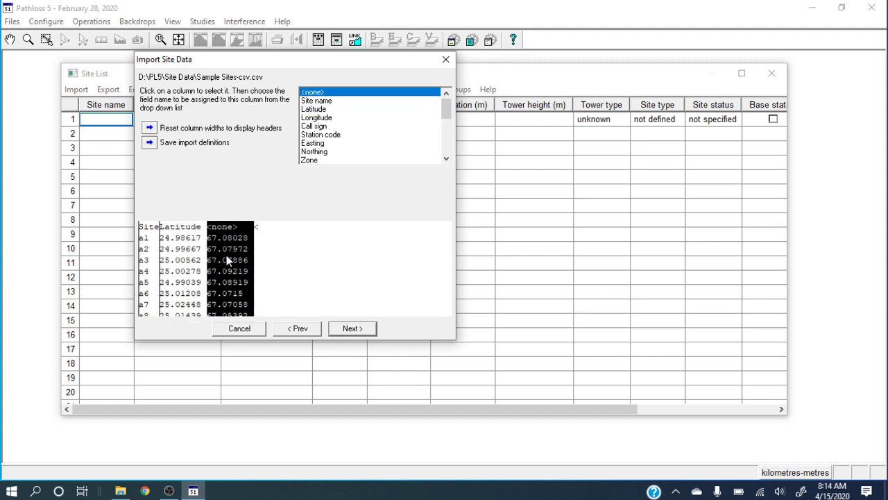
{"action": "left_click", "coordinate": [320, 118]}
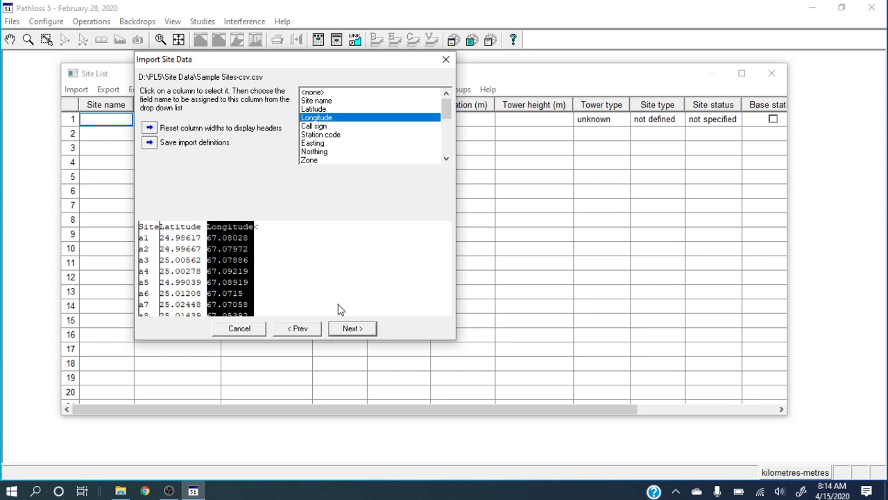
{"action": "left_click", "coordinate": [352, 329]}
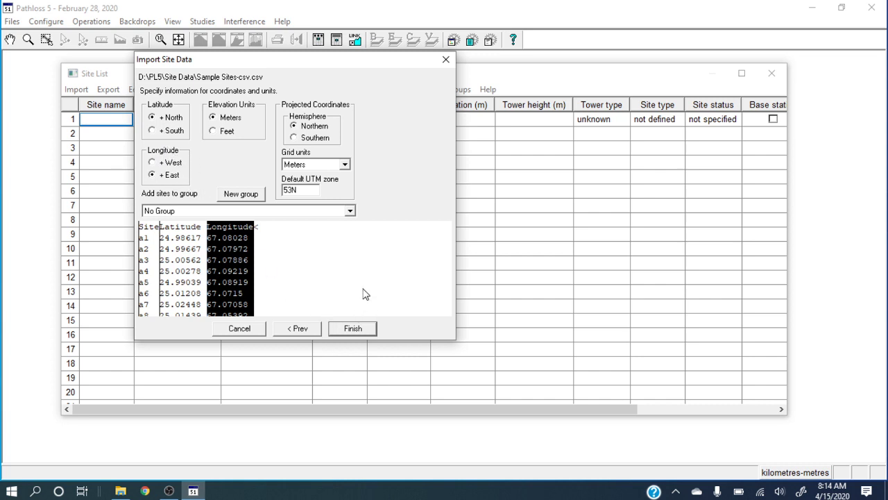
Step: Finish the import with + North latitude, + East longitude and no group, then look across the site list's columns and close it
{"action": "left_click", "coordinate": [353, 330]}
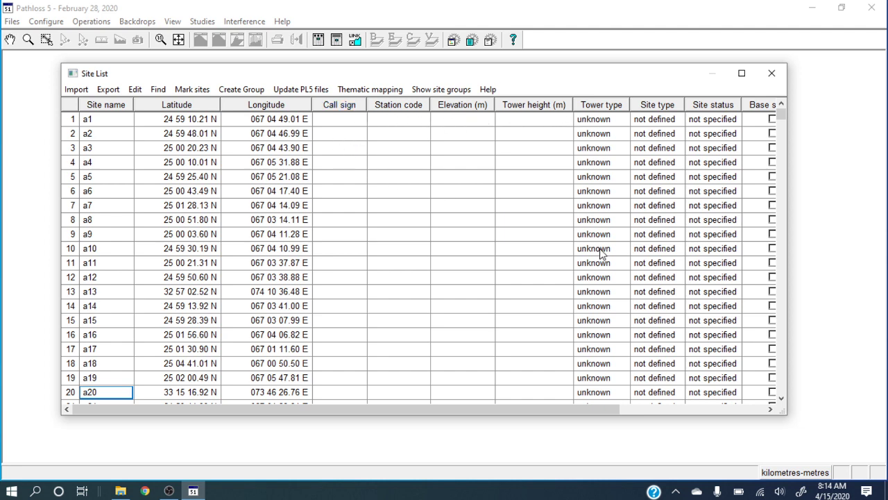
{"action": "left_click_drag", "start_coordinate": [576, 410], "coordinate": [763, 377]}
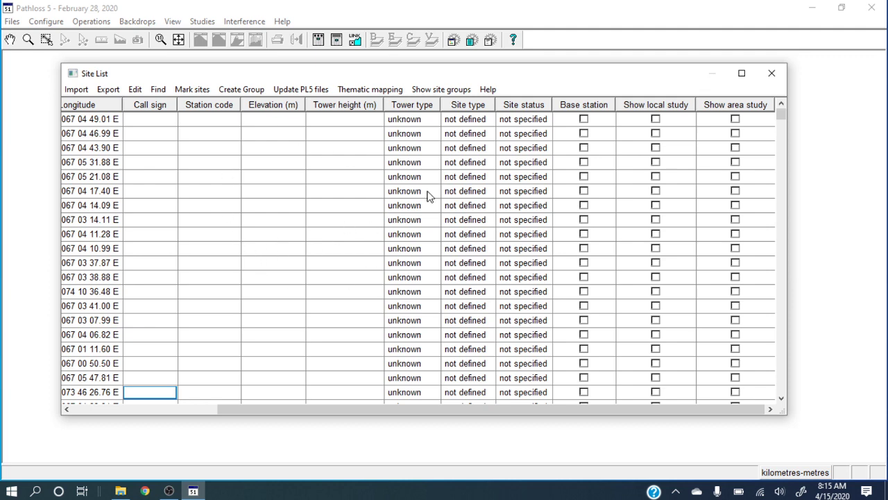
{"action": "left_click", "coordinate": [186, 410]}
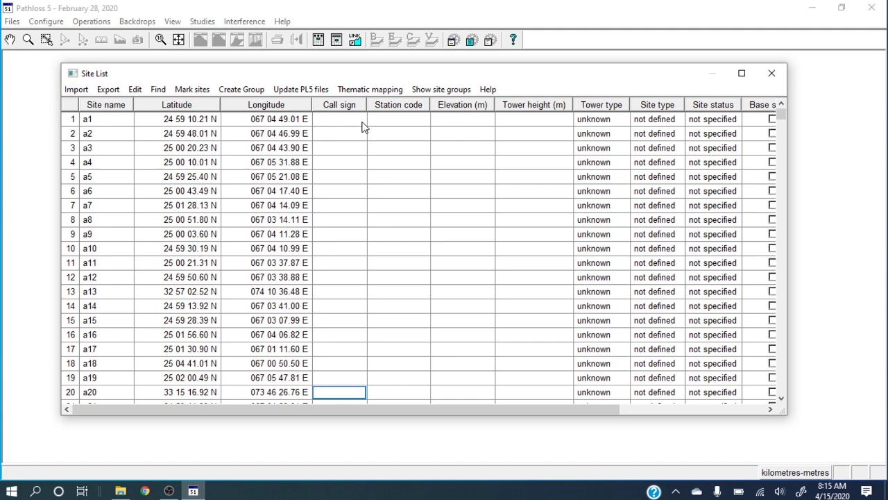
{"action": "left_click", "coordinate": [770, 73]}
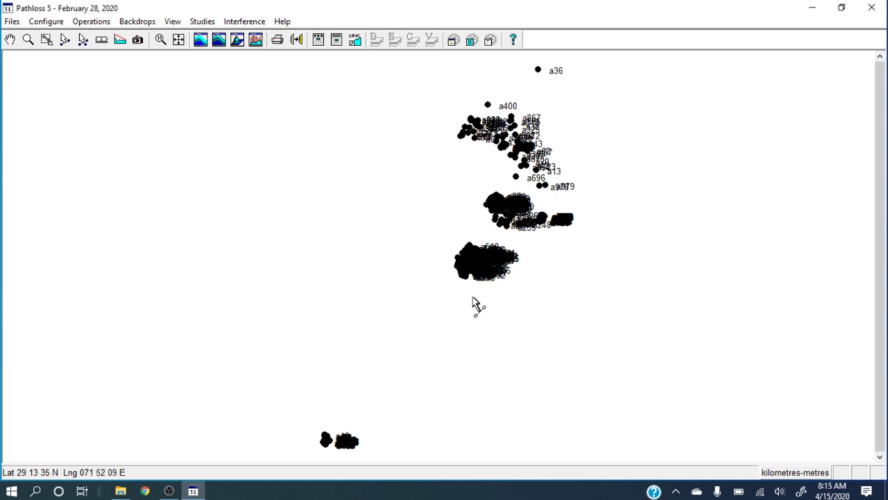
Step: Switch to Chrome and search Google for "how to download SRTM files for path loss"
{"action": "left_click", "coordinate": [146, 491]}
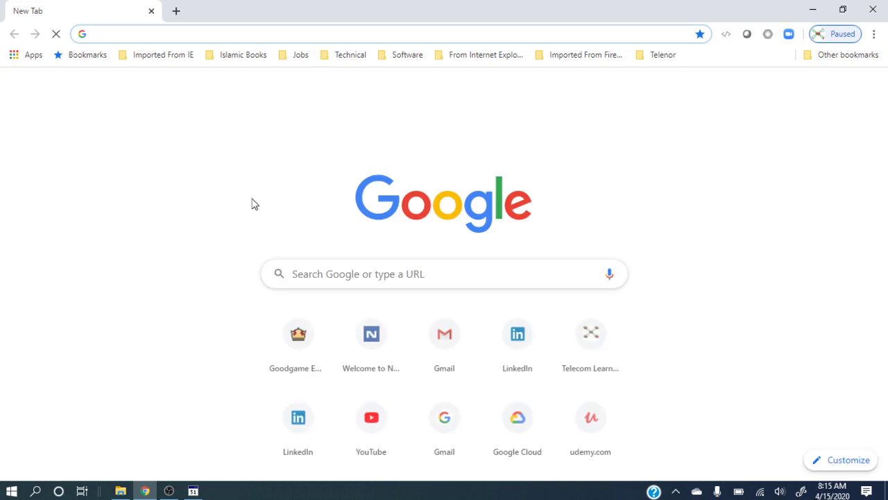
{"action": "left_click", "coordinate": [300, 38]}
{"action": "type", "text": "how"}
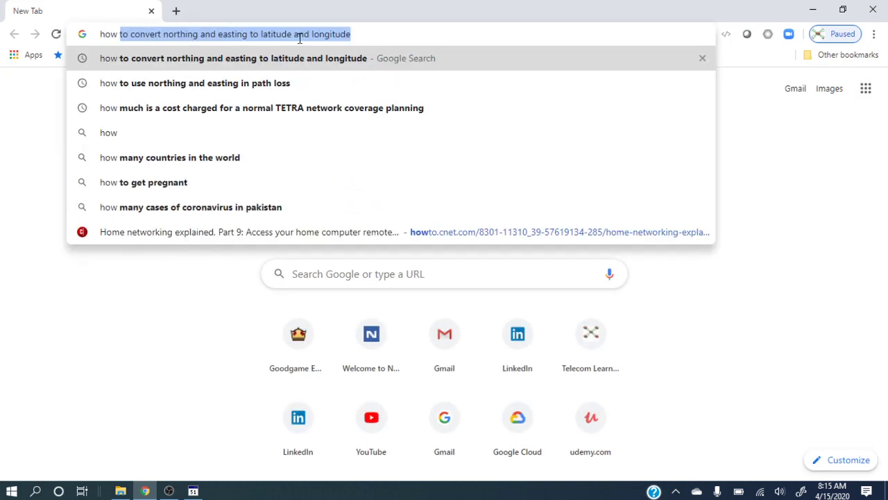
{"action": "type", "text": " to"}
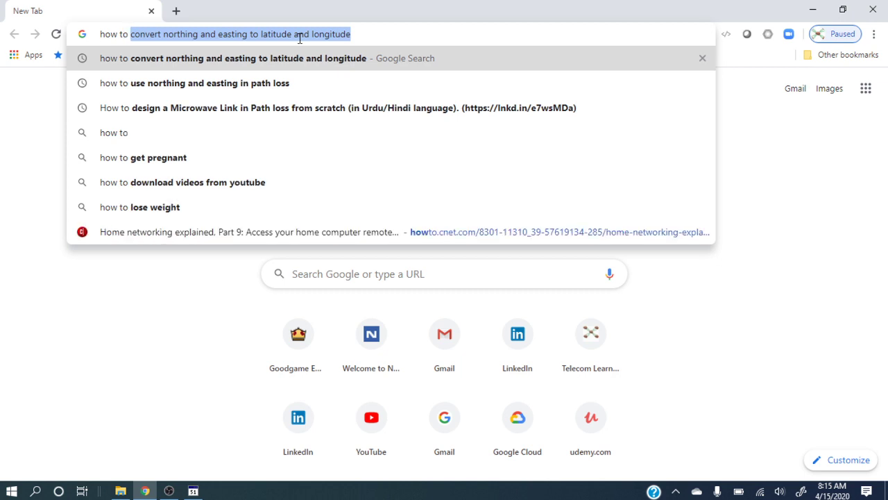
{"action": "type", "text": " dow"}
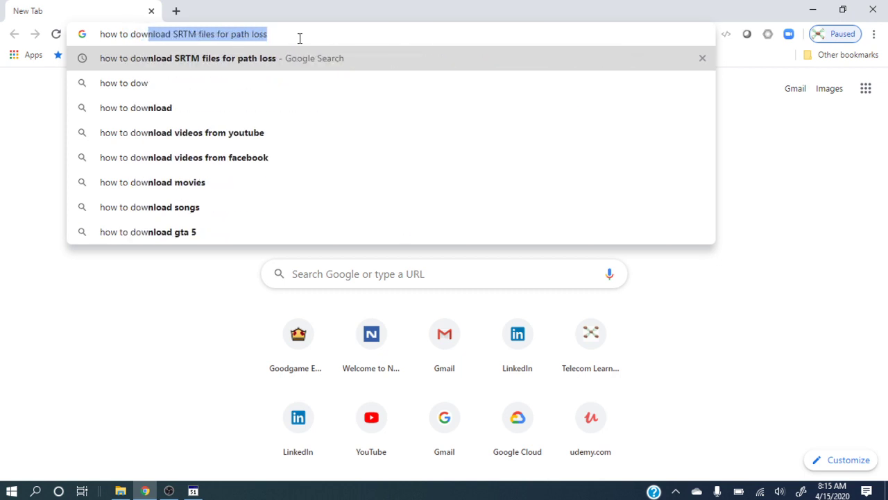
{"action": "type", "text": "nload"}
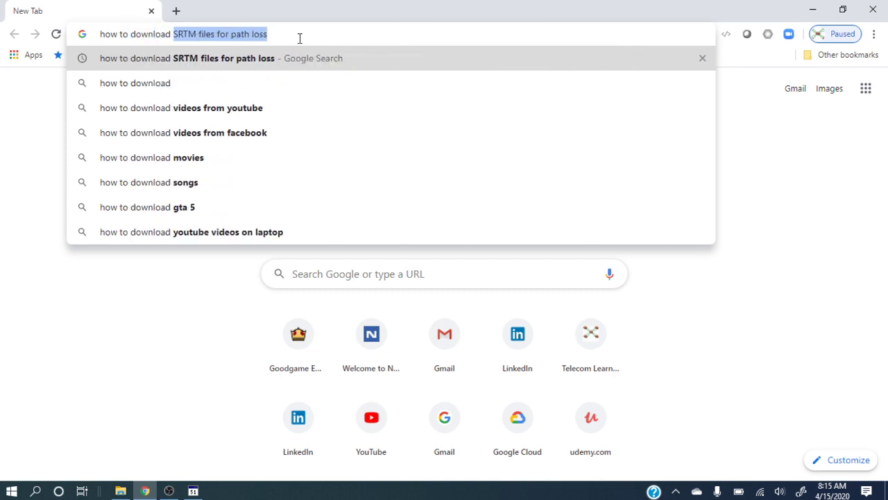
{"action": "key", "text": "BackSpace"}
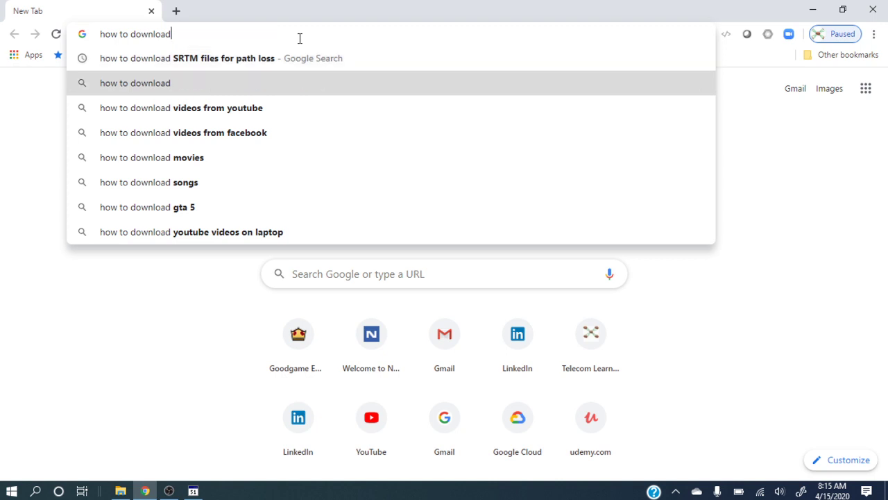
{"action": "key", "text": "Up"}
{"action": "key", "text": "Return"}
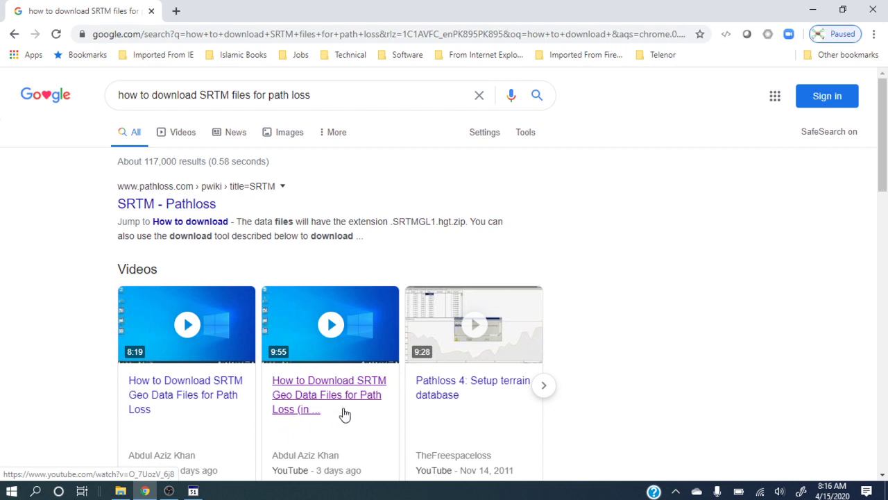
Step: Search Google for "how to configure gis in path loss" and look over the first video result
{"action": "left_click", "coordinate": [335, 97]}
{"action": "left_click_drag", "start_coordinate": [334, 98], "coordinate": [97, 97]}
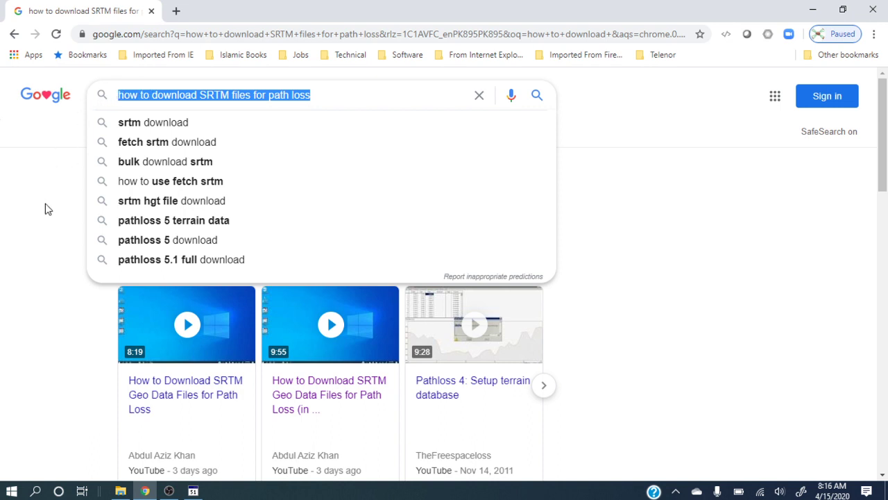
{"action": "type", "text": "how to c"}
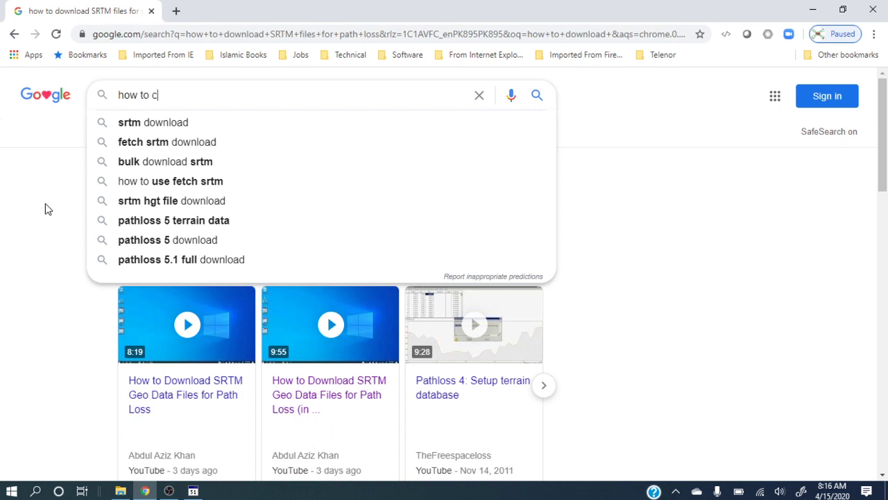
{"action": "type", "text": "o"}
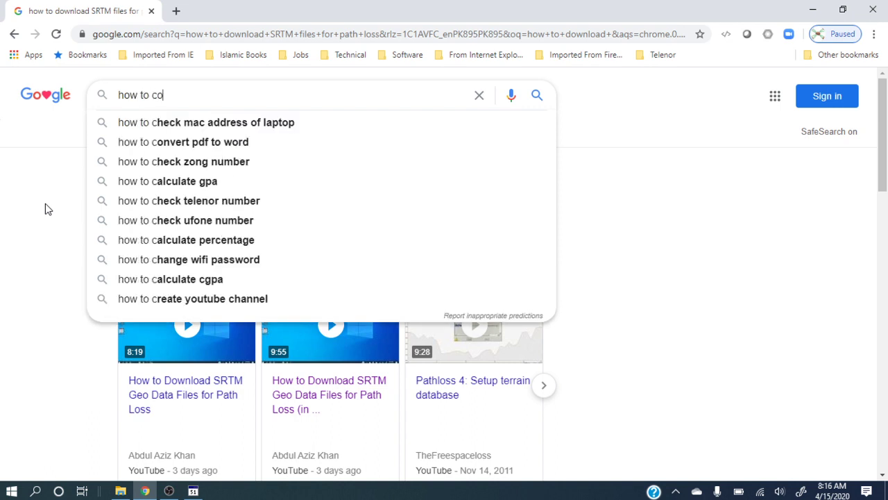
{"action": "type", "text": "nfigu"}
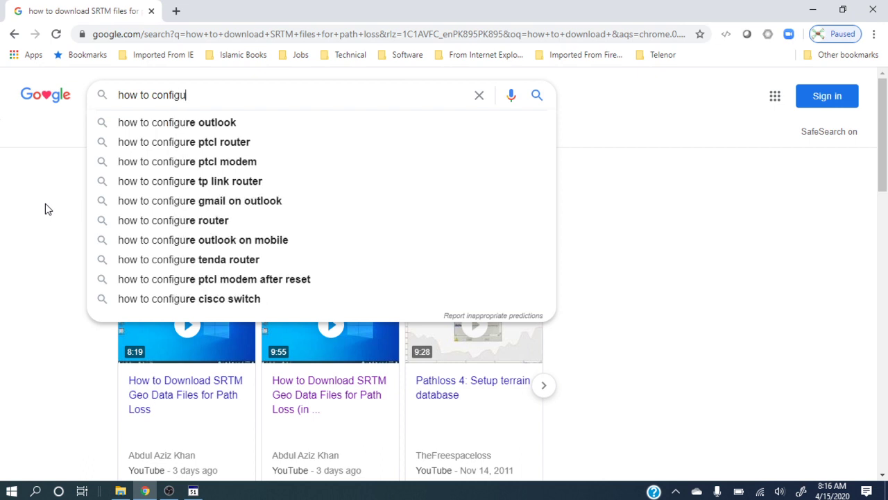
{"action": "type", "text": "re"}
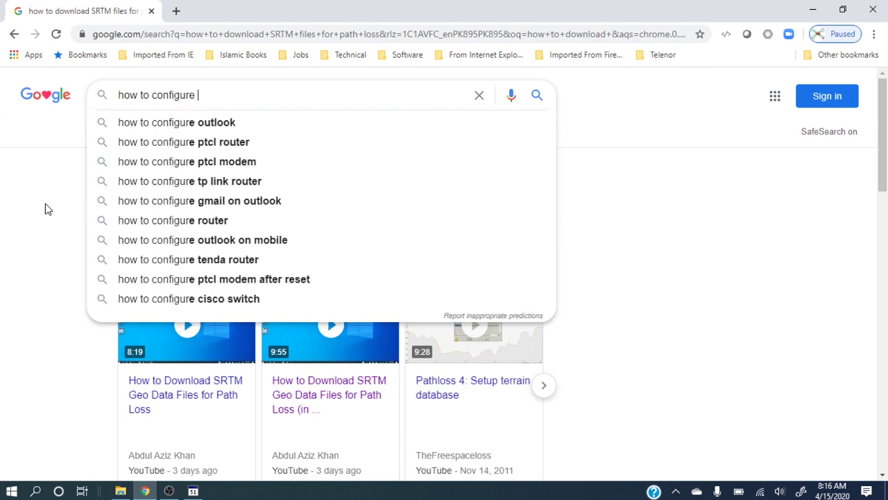
{"action": "type", "text": " gis"}
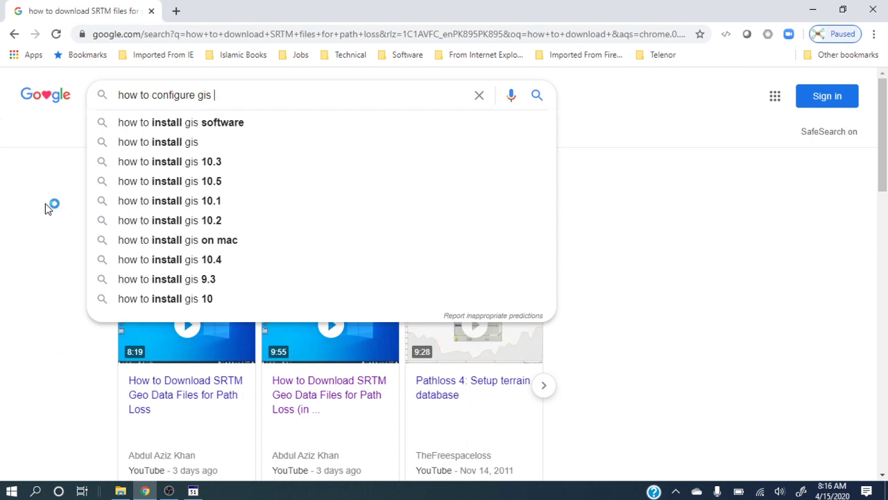
{"action": "type", "text": " in p"}
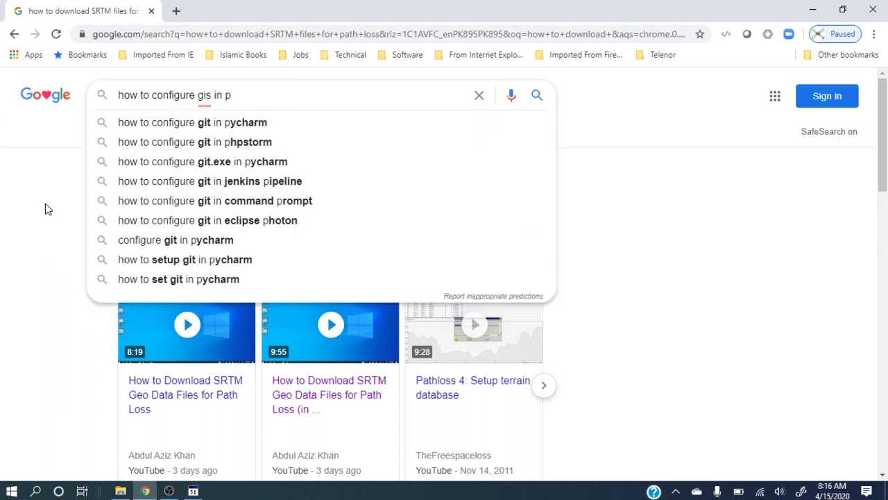
{"action": "type", "text": "ath "}
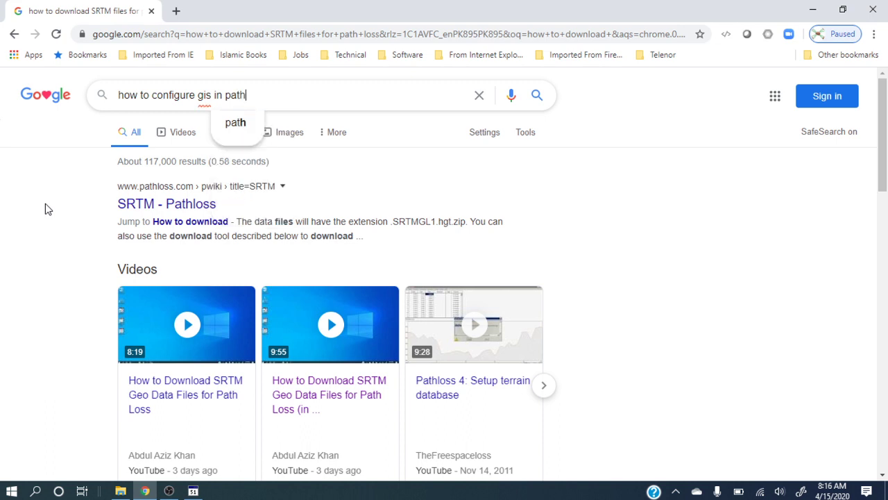
{"action": "type", "text": "loss"}
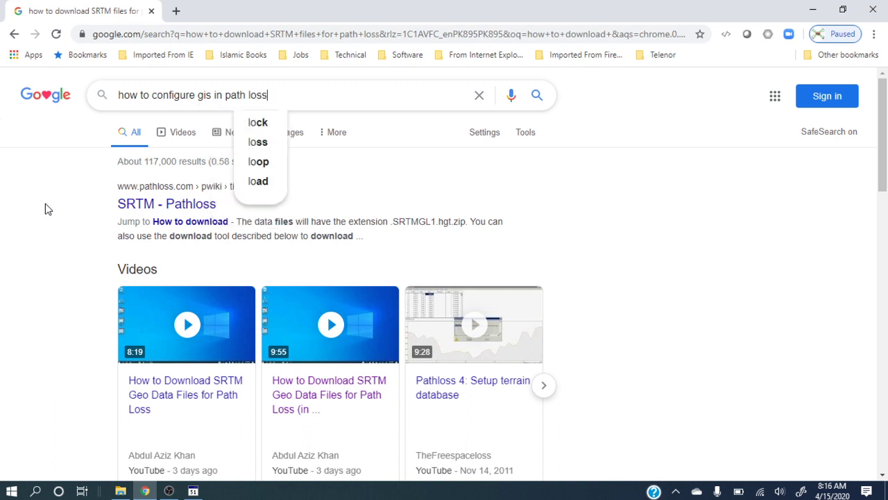
{"action": "key", "text": "Return"}
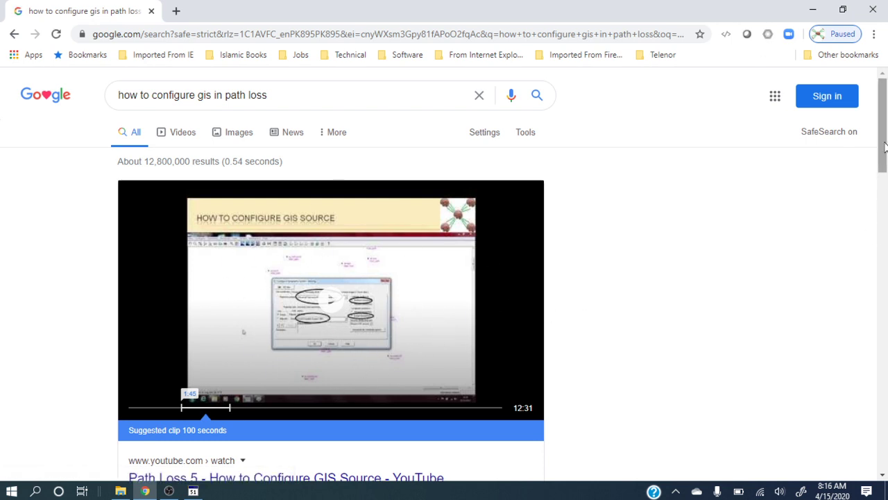
{"action": "mouse_move", "coordinate": [883, 142]}
{"action": "left_mouse_down"}
{"action": "mouse_move", "coordinate": [883, 204]}
{"action": "mouse_move", "coordinate": [883, 147]}
{"action": "left_mouse_up"}
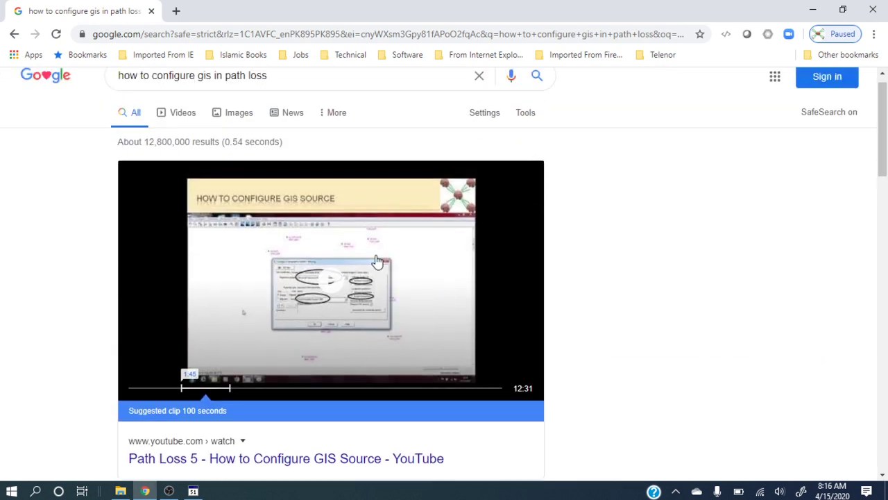
Step: Close the browser to return to Pathloss and display the elevation backdrop behind the imported sites
{"action": "left_click", "coordinate": [873, 10]}
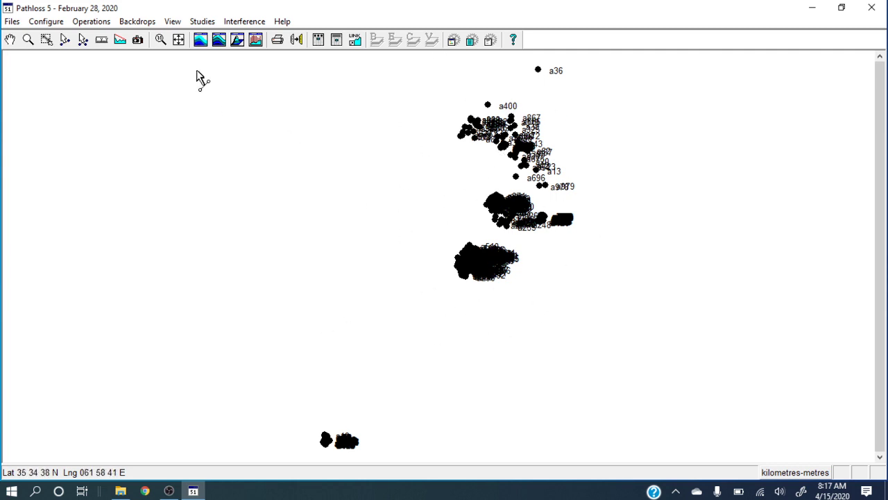
{"action": "left_click", "coordinate": [139, 23]}
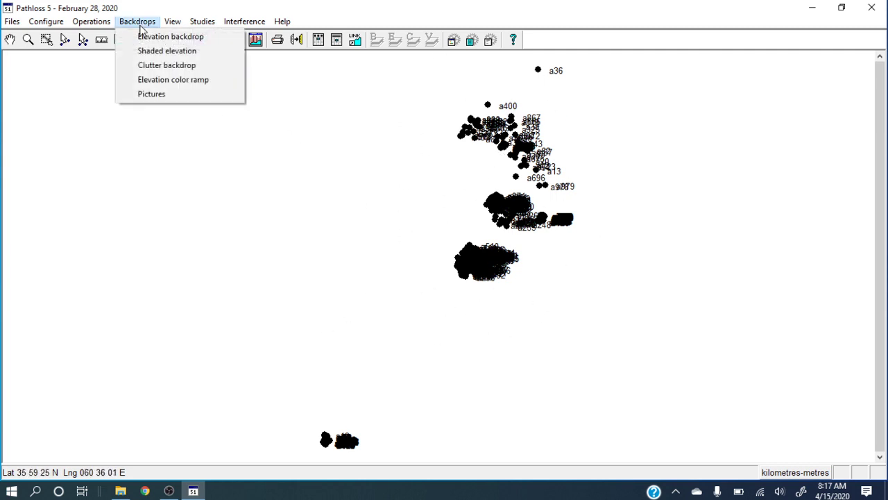
{"action": "left_click", "coordinate": [149, 36]}
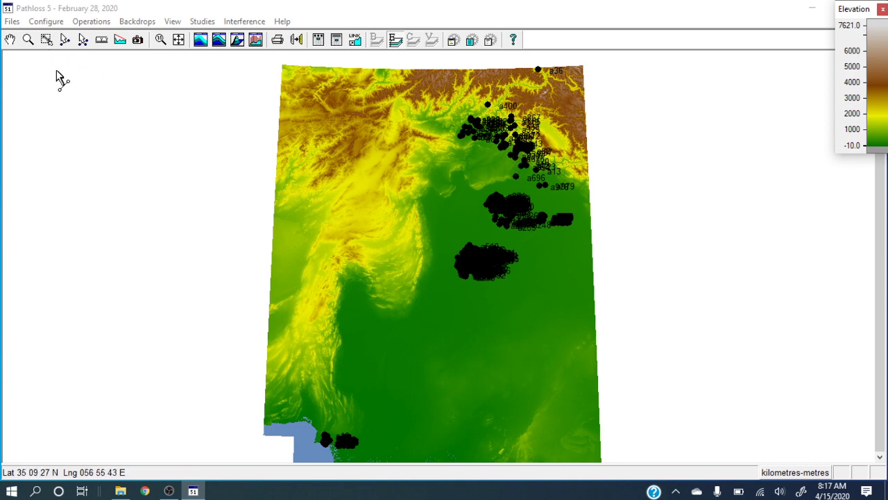
Step: Create a link from site a510 to site a509 in the northwest of the large central site cluster
{"action": "left_click", "coordinate": [29, 40]}
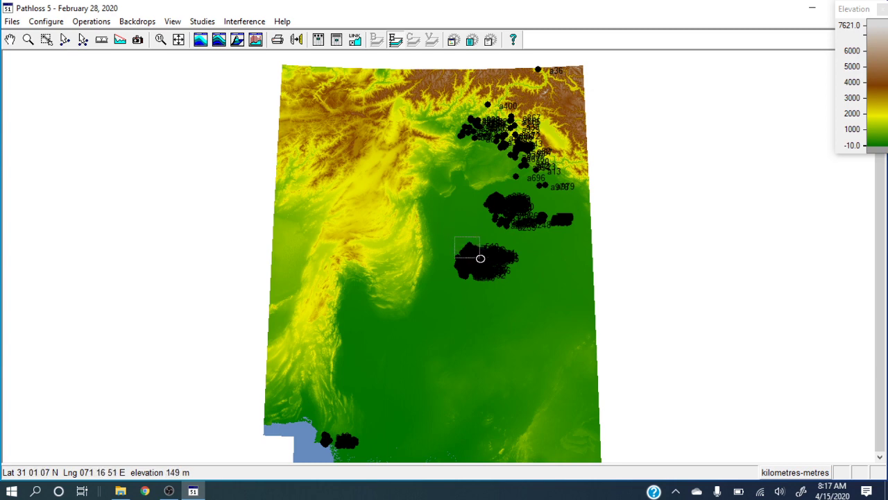
{"action": "left_click_drag", "start_coordinate": [455, 237], "coordinate": [480, 259]}
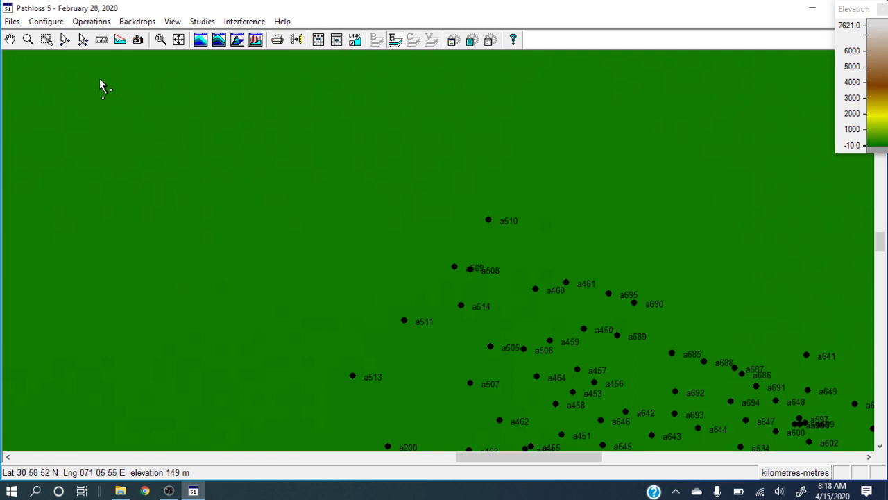
{"action": "left_click", "coordinate": [84, 40]}
{"action": "left_click", "coordinate": [65, 42]}
{"action": "left_click_drag", "start_coordinate": [488, 220], "coordinate": [454, 266]}
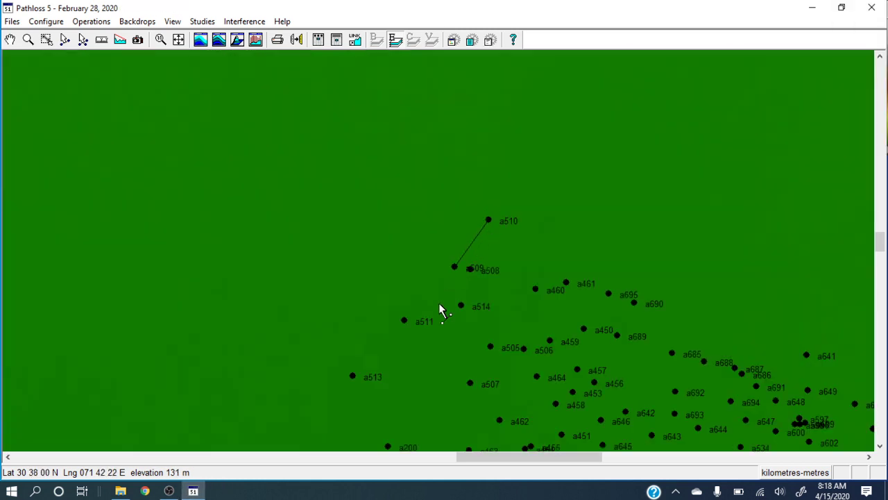
Step: Generate the terrain profile of the a510–a509 link from the primary terrain DEM with a 25 m distance increment
{"action": "left_click", "coordinate": [474, 247]}
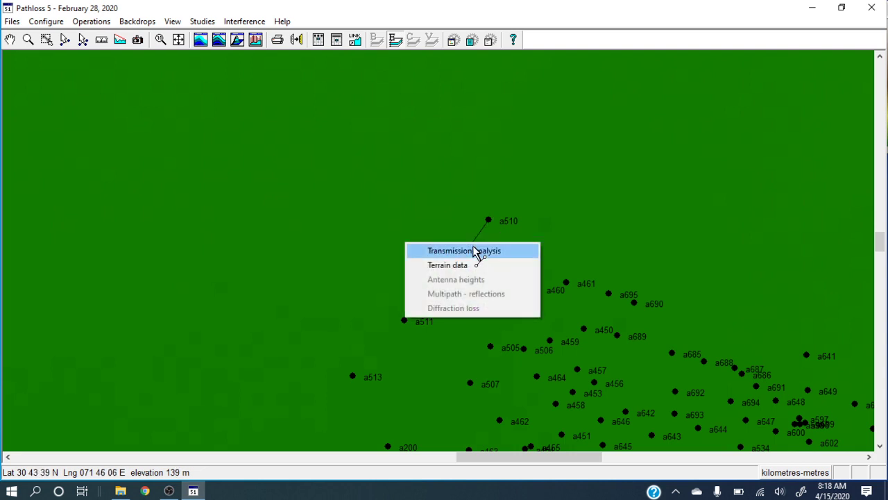
{"action": "left_click", "coordinate": [470, 266]}
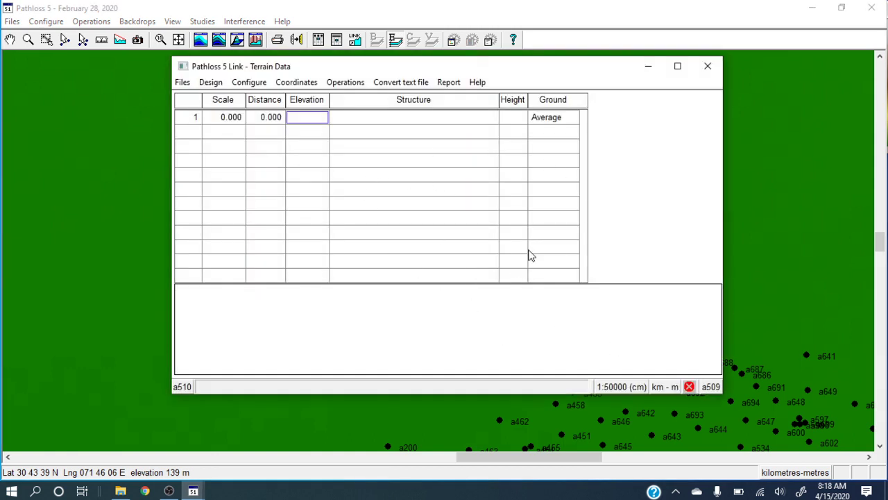
{"action": "left_click", "coordinate": [349, 85]}
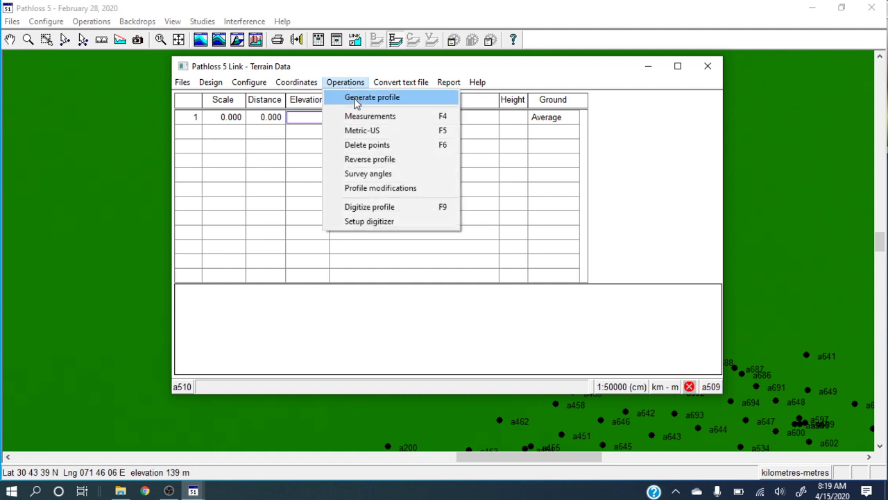
{"action": "left_click", "coordinate": [356, 102]}
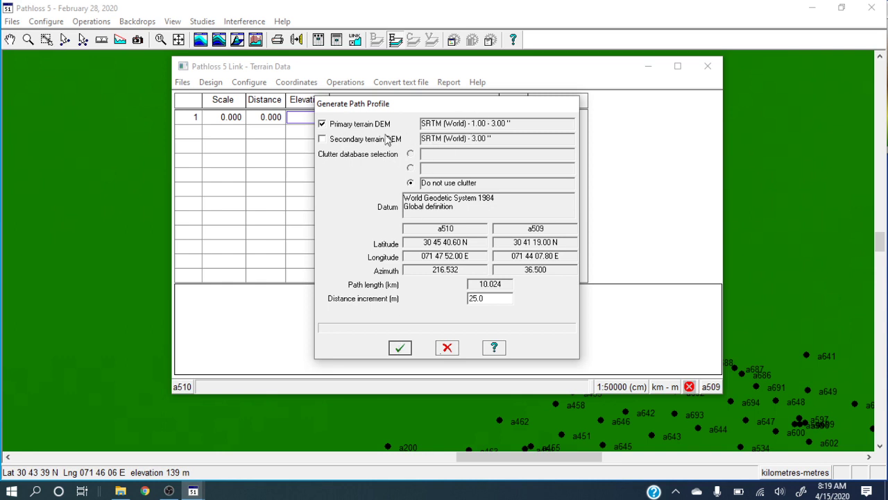
{"action": "left_click", "coordinate": [401, 348]}
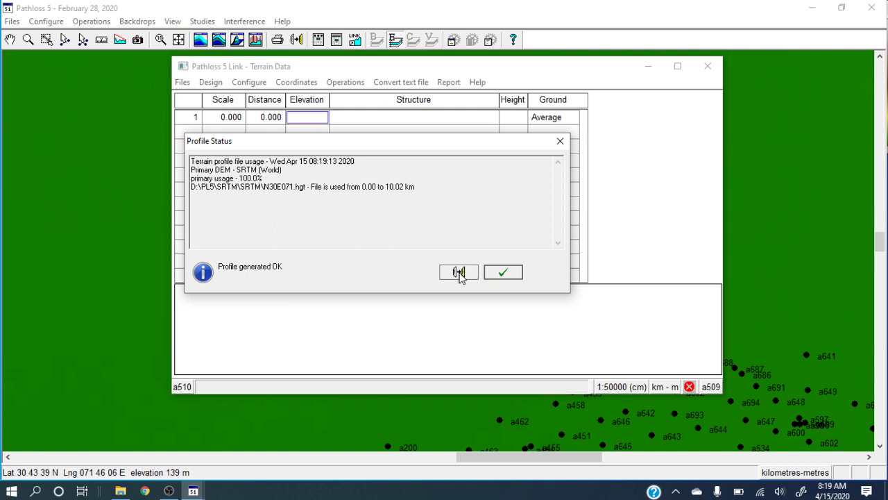
{"action": "left_click", "coordinate": [503, 273]}
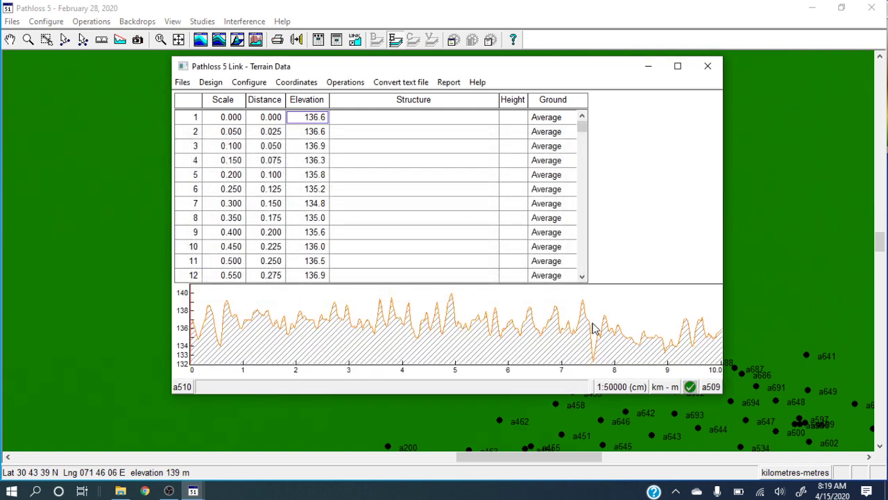
Step: Set the link's antenna configuration to TR - TR for the microwave application
{"action": "left_click", "coordinate": [252, 85]}
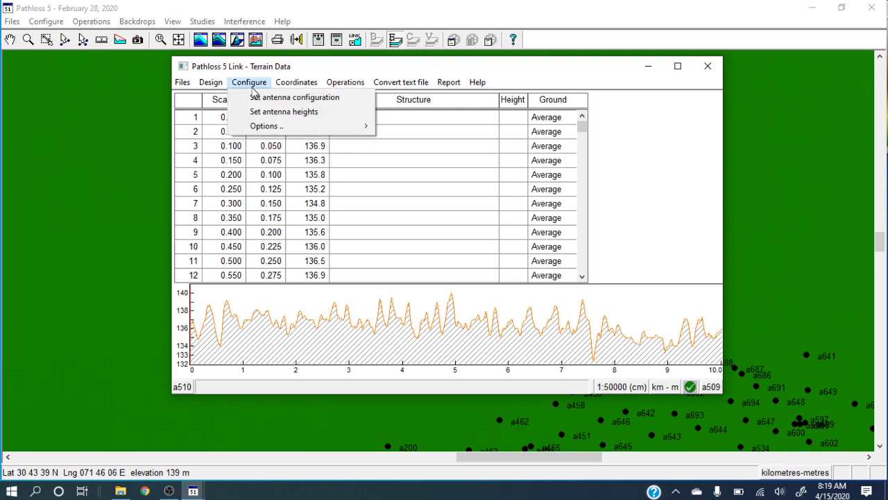
{"action": "left_click", "coordinate": [256, 98]}
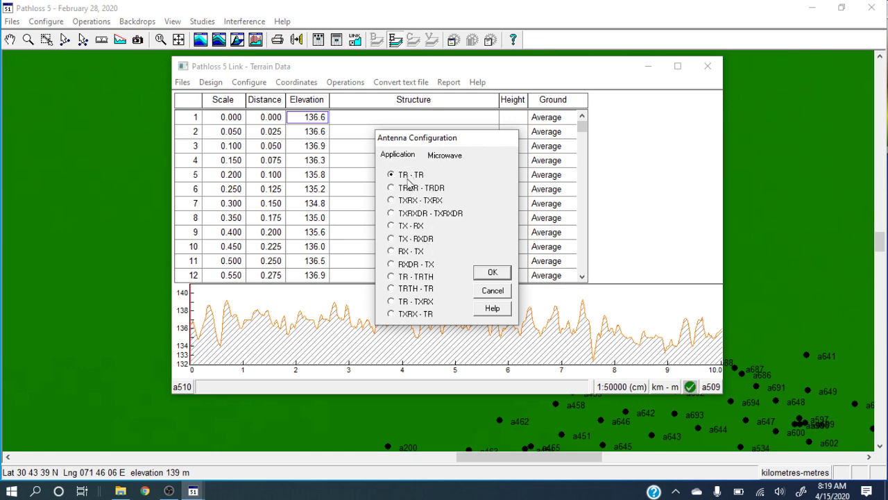
{"action": "left_click", "coordinate": [489, 273]}
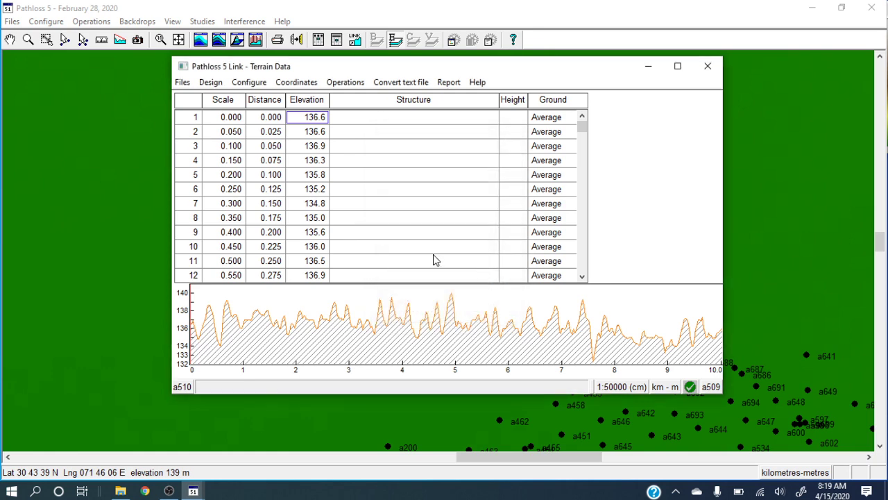
Step: Set the tower height to 60 m at both a510 and a509 in the link's antenna heights
{"action": "left_click", "coordinate": [249, 83]}
{"action": "left_click", "coordinate": [265, 115]}
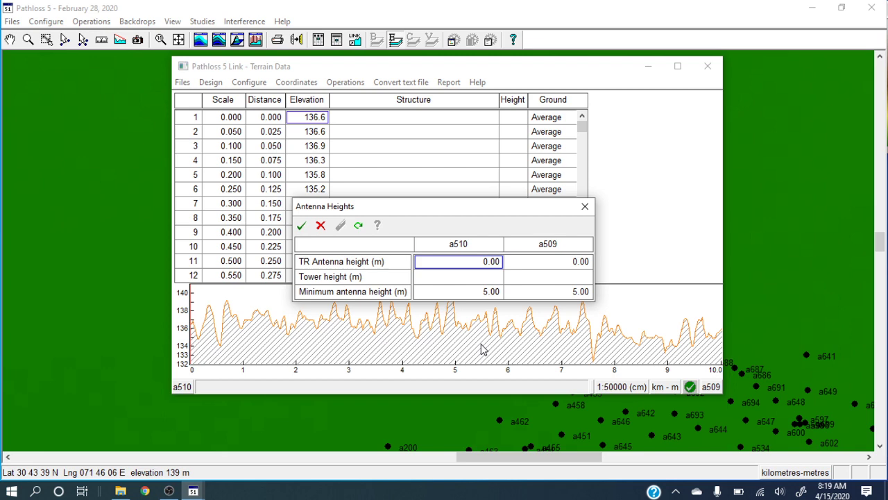
{"action": "left_click", "coordinate": [476, 279]}
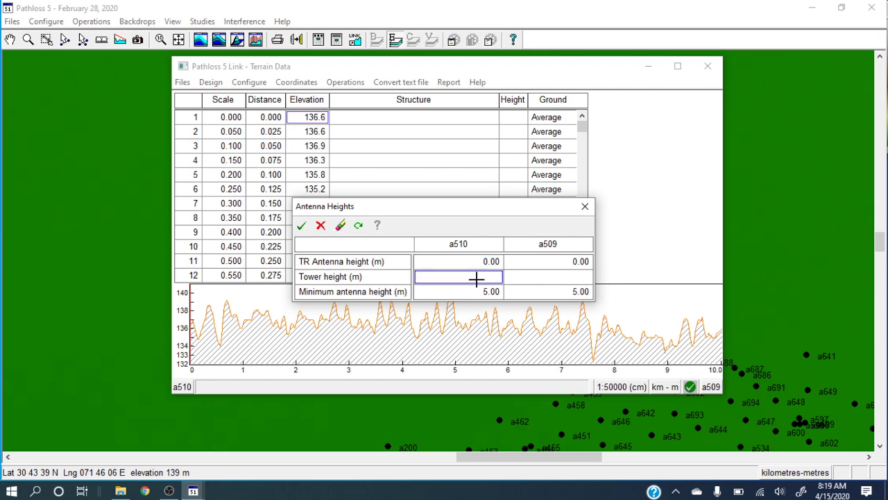
{"action": "type", "text": "60"}
{"action": "key", "text": "Return"}
{"action": "key", "text": "Tab"}
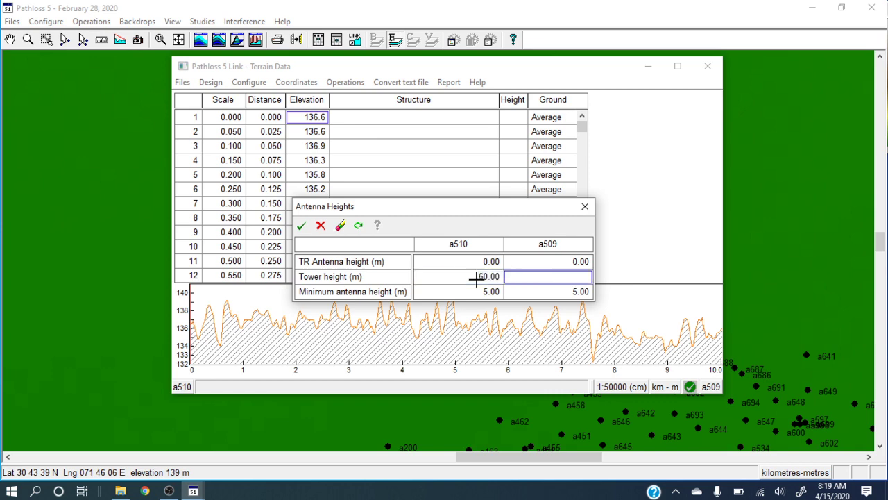
{"action": "type", "text": "60"}
{"action": "key", "text": "Return"}
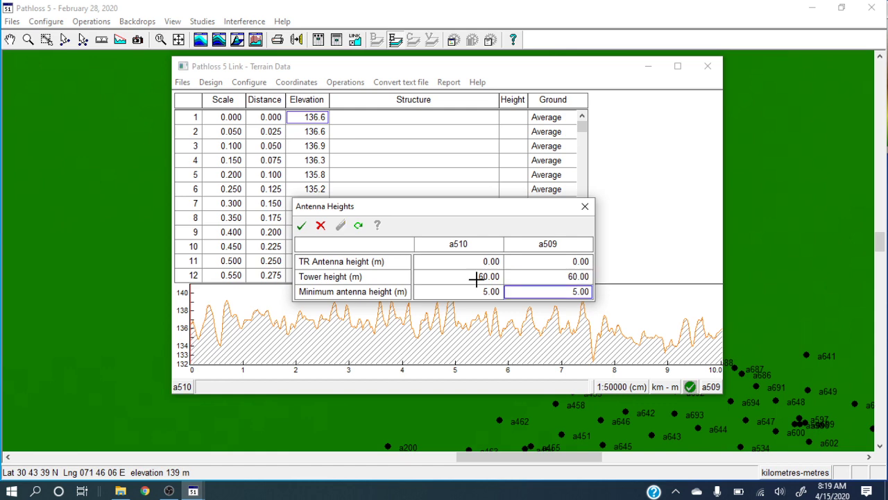
Step: Set the minimum antenna height to 45 m at both a510 and a509
{"action": "key", "text": "Left"}
{"action": "type", "text": "45"}
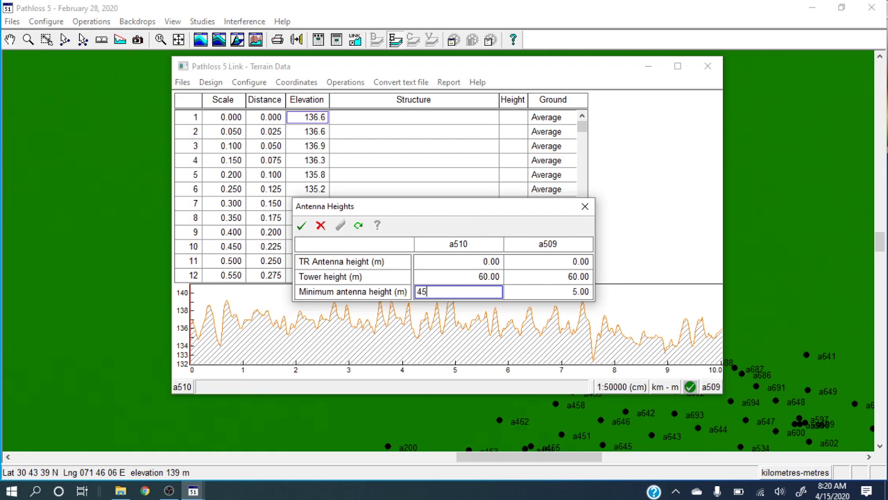
{"action": "key", "text": "Return"}
{"action": "key", "text": "Right"}
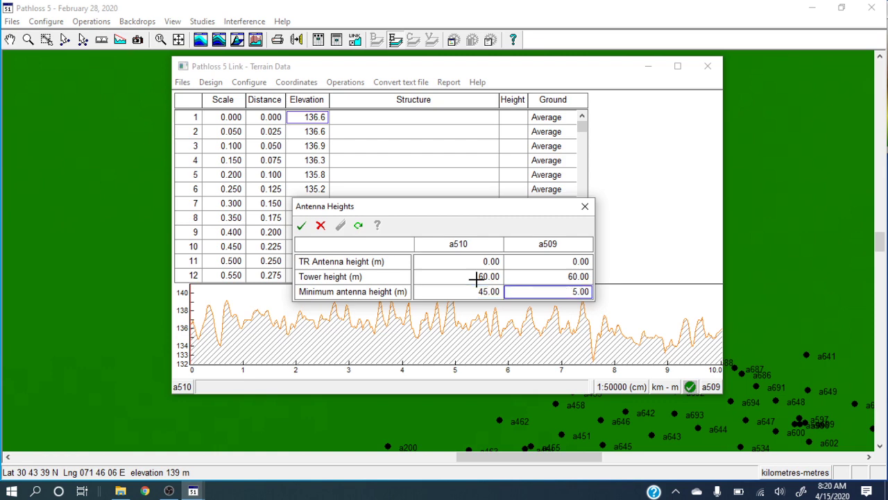
{"action": "type", "text": "545"}
{"action": "key", "text": "Return"}
Step: Set the TR antenna height to 50 m at both sites and accept the antenna heights
{"action": "key", "text": "Up"}
{"action": "key", "text": "Up"}
{"action": "key", "text": "Left"}
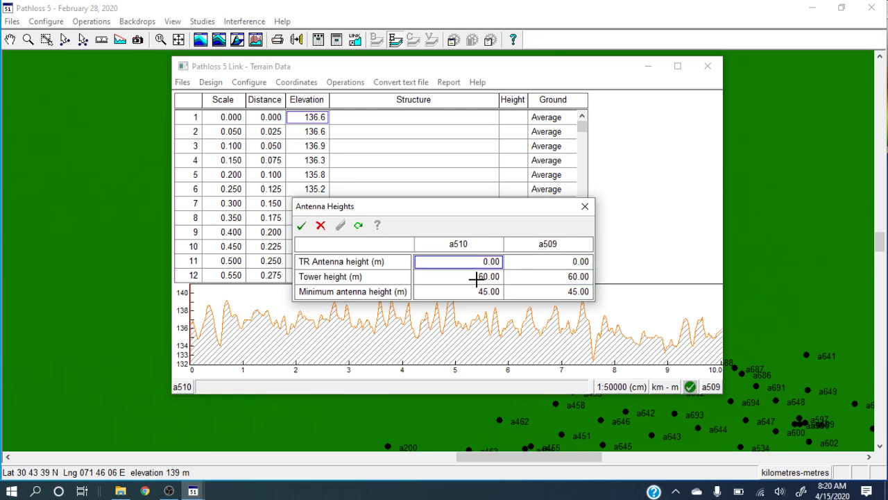
{"action": "type", "text": "50"}
{"action": "key", "text": "Return"}
{"action": "key", "text": "Right"}
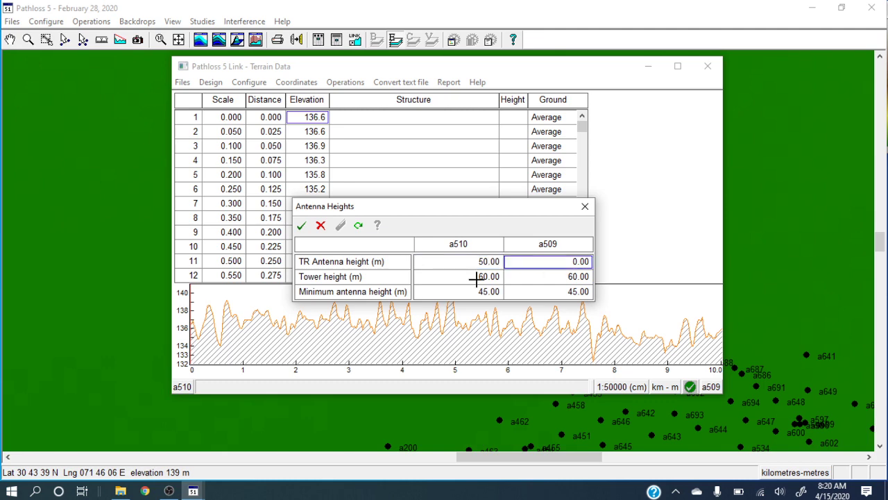
{"action": "type", "text": "50"}
{"action": "left_click", "coordinate": [516, 276]}
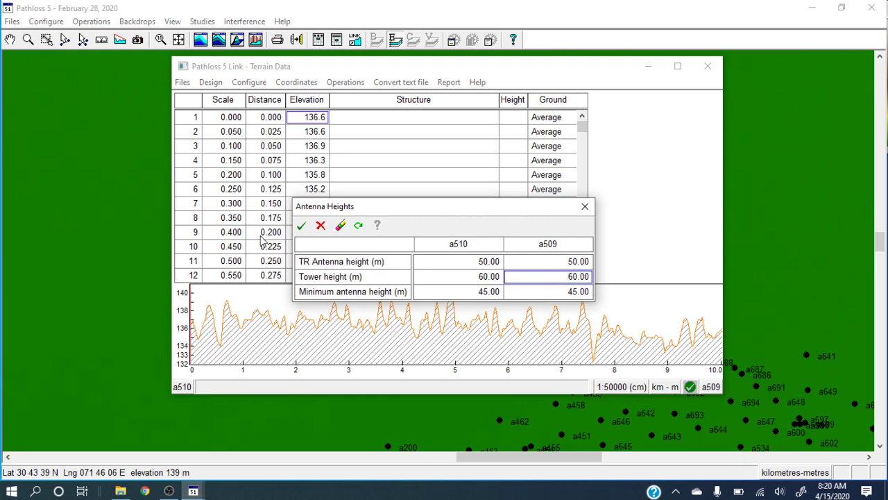
{"action": "left_click", "coordinate": [301, 226]}
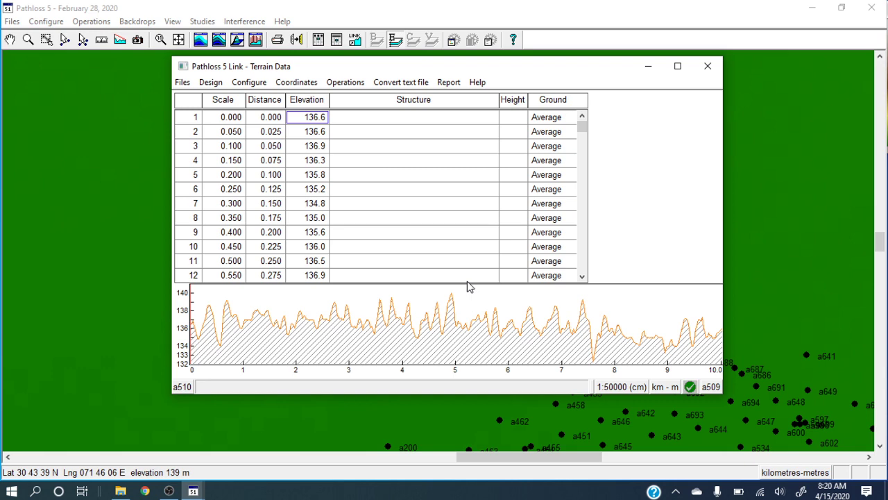
Step: Close the terrain data, accept the site data updates to the network, and save the link as a510-a509, replacing the existing file
{"action": "left_click", "coordinate": [705, 66]}
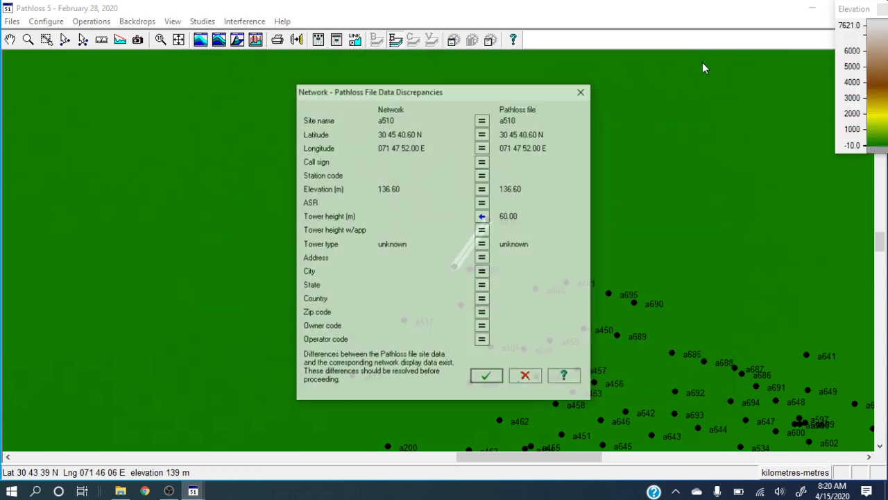
{"action": "left_click", "coordinate": [487, 377]}
{"action": "left_click", "coordinate": [486, 376]}
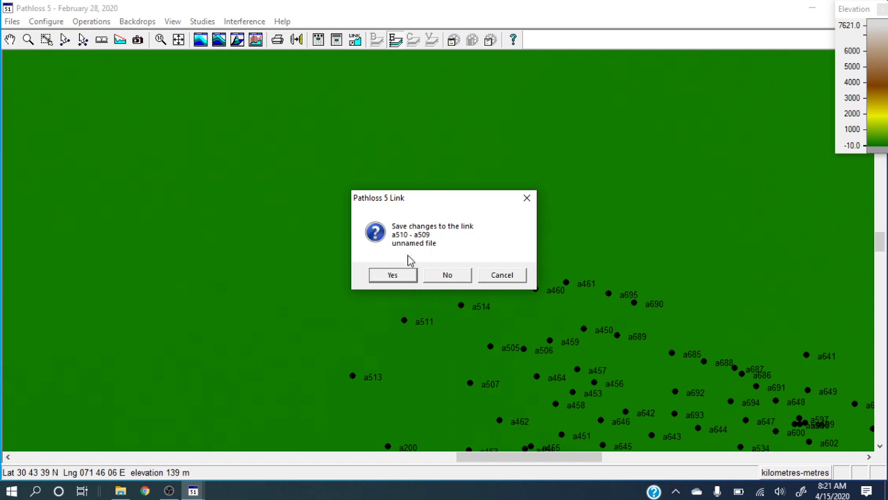
{"action": "left_click", "coordinate": [394, 276]}
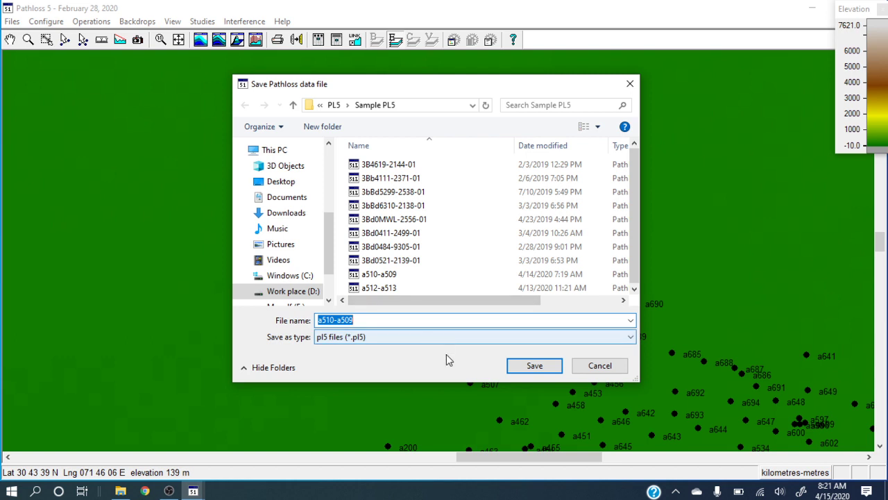
{"action": "left_click", "coordinate": [535, 368]}
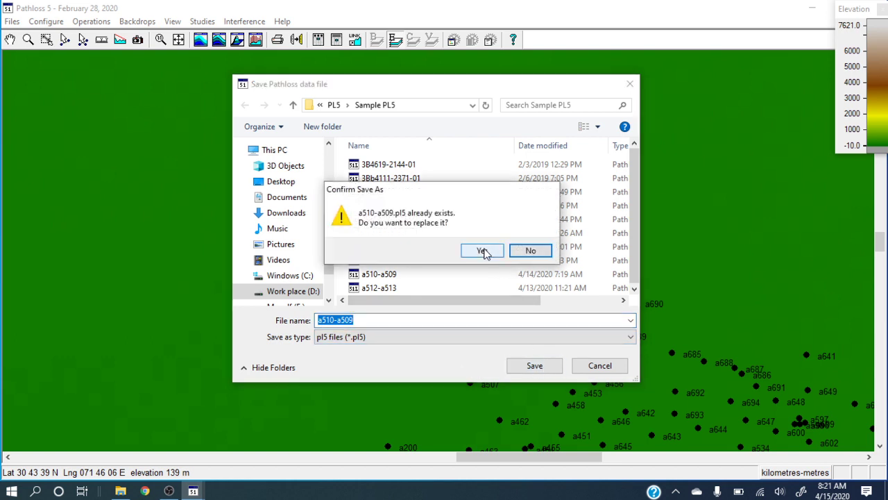
{"action": "left_click", "coordinate": [485, 251]}
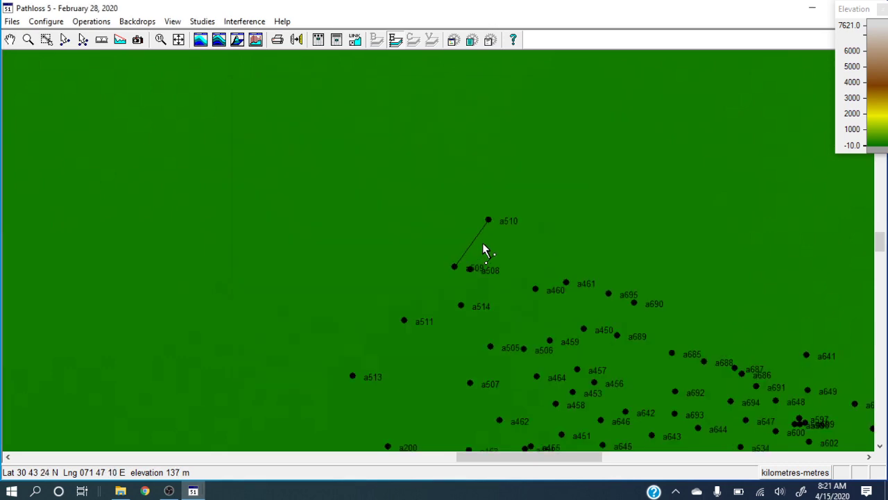
Step: Open the transmission analysis of the a510–a509 link and maximize its window
{"action": "left_click", "coordinate": [478, 238]}
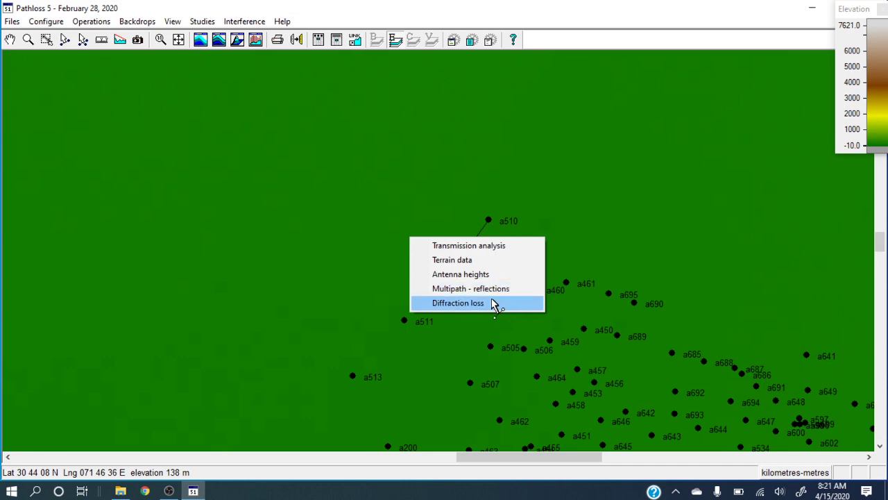
{"action": "left_click", "coordinate": [498, 248]}
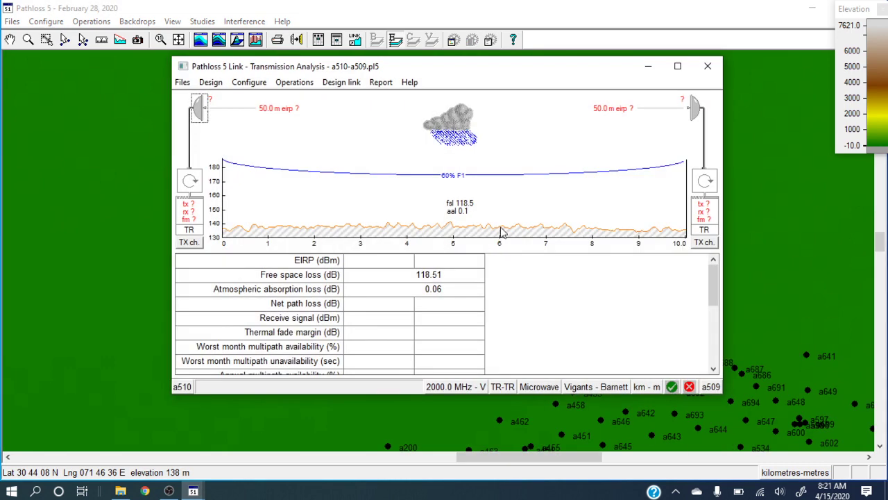
{"action": "left_click", "coordinate": [677, 67]}
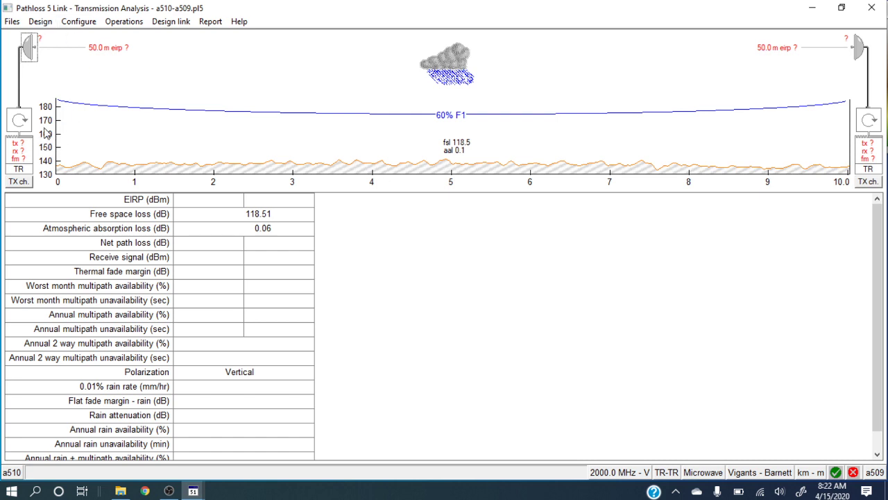
Step: Open the TX channel assignments for a510–a509 and display the TX channel lookup table maximized
{"action": "left_click", "coordinate": [18, 182]}
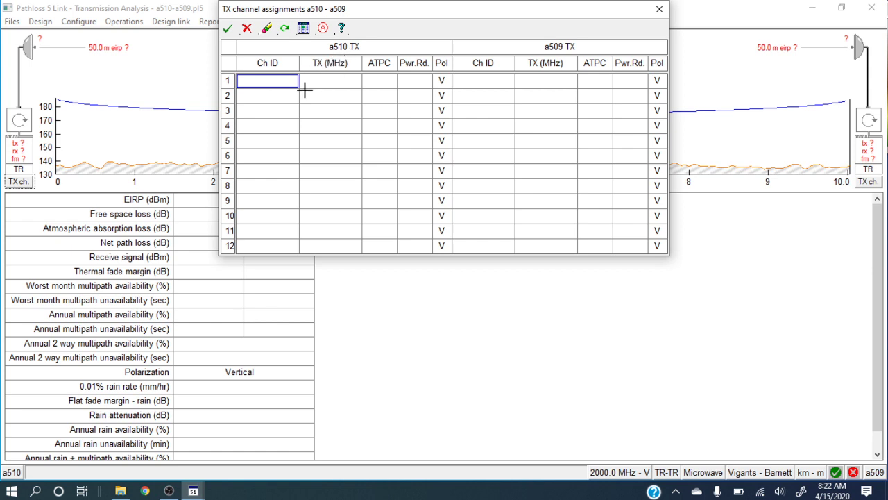
{"action": "left_click", "coordinate": [305, 32]}
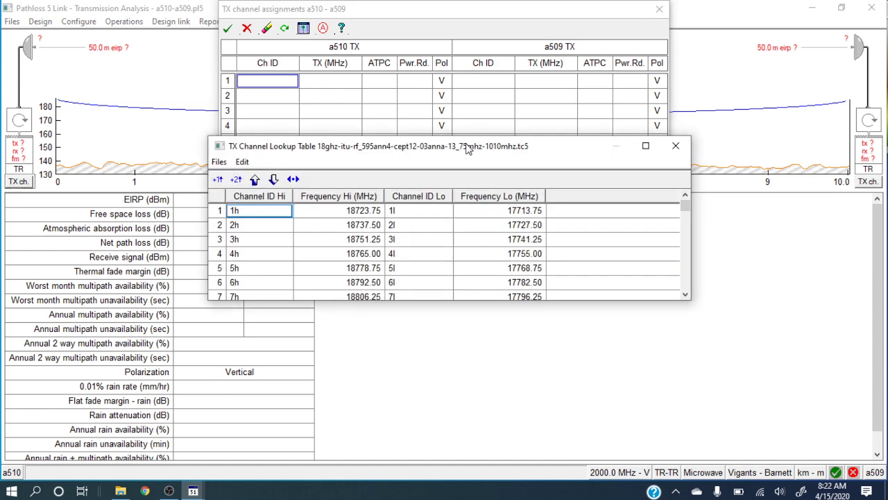
{"action": "double_click", "coordinate": [466, 146]}
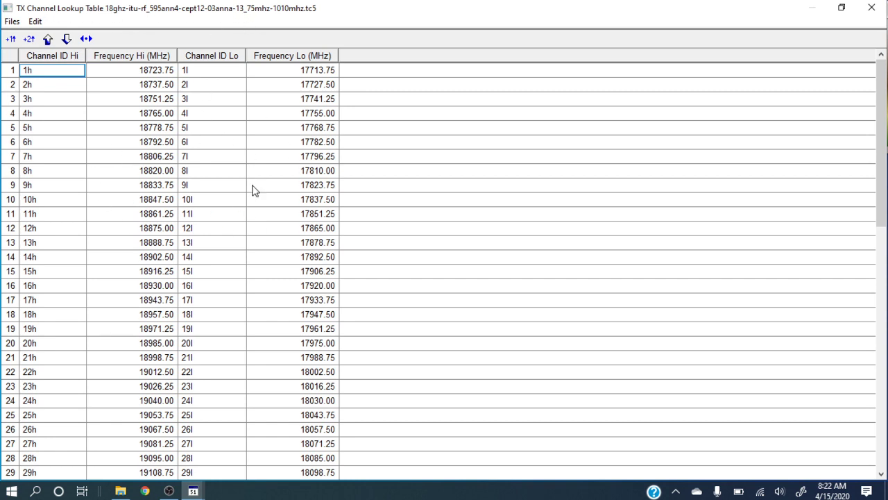
Step: Browse the available tc5 channel files in the freqplan folder, leave without opening one, and restore the lookup table's window size
{"action": "left_click", "coordinate": [13, 21]}
{"action": "mouse_move", "coordinate": [34, 22]}
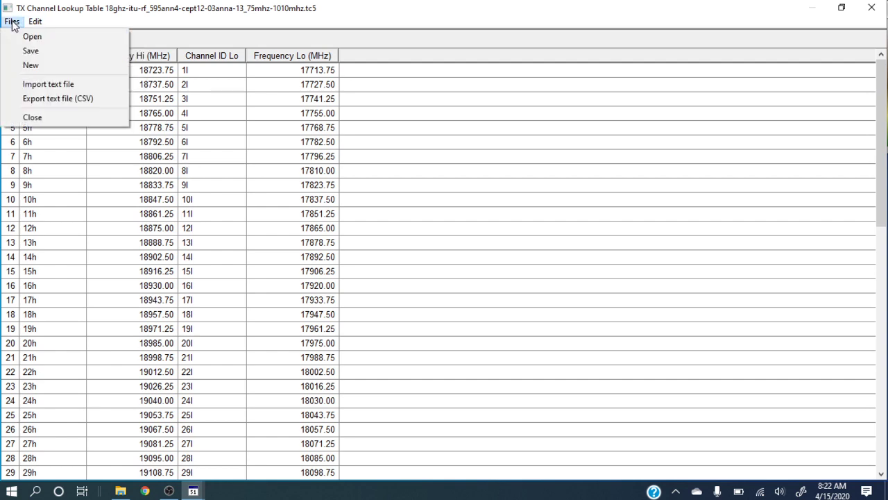
{"action": "left_click", "coordinate": [27, 38]}
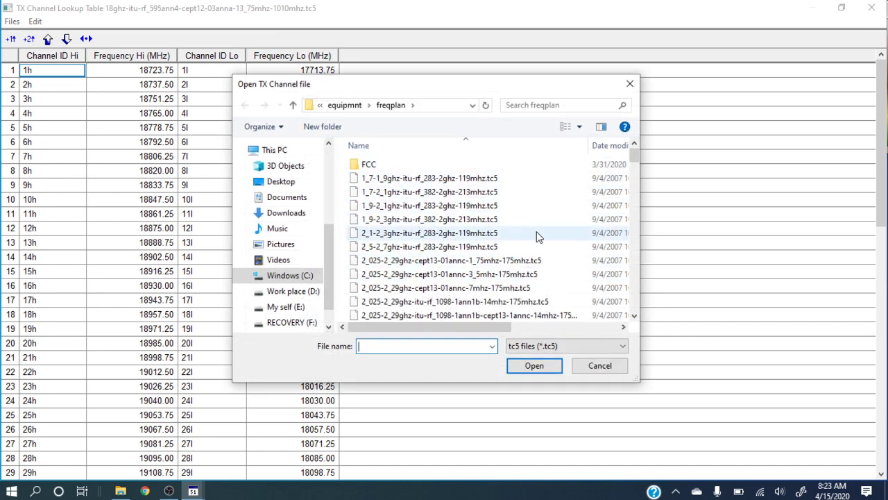
{"action": "left_click_drag", "start_coordinate": [634, 160], "coordinate": [634, 219]}
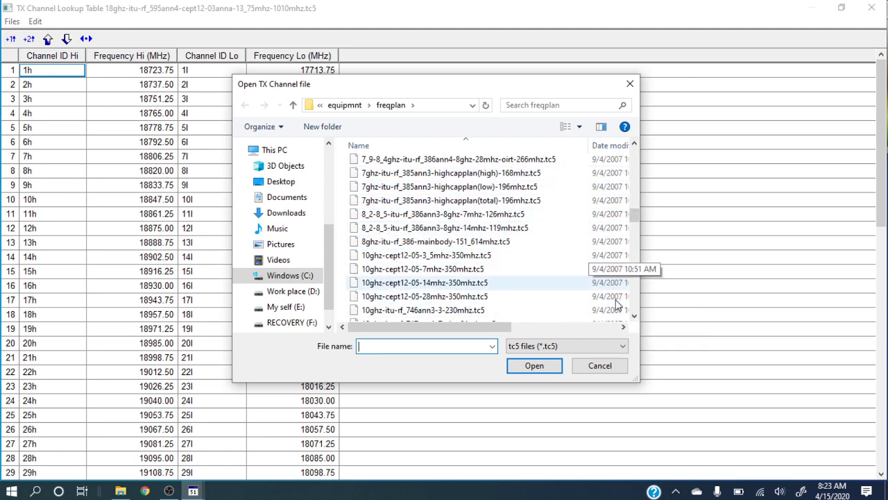
{"action": "left_click", "coordinate": [616, 367]}
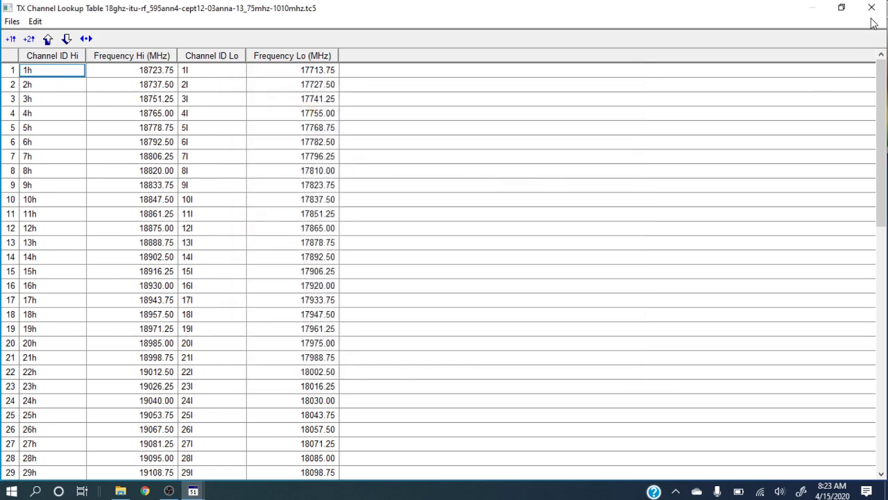
{"action": "left_click", "coordinate": [841, 8]}
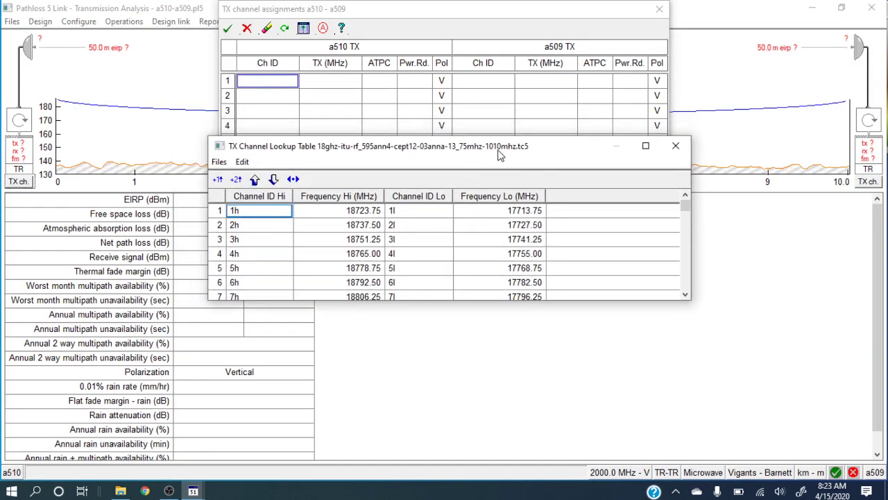
Step: Assign channel 1l (17713.75 MHz) to a510 and channel 1h (18723.75 MHz) to a509 in the first row
{"action": "left_click_drag", "start_coordinate": [472, 154], "coordinate": [476, 177]}
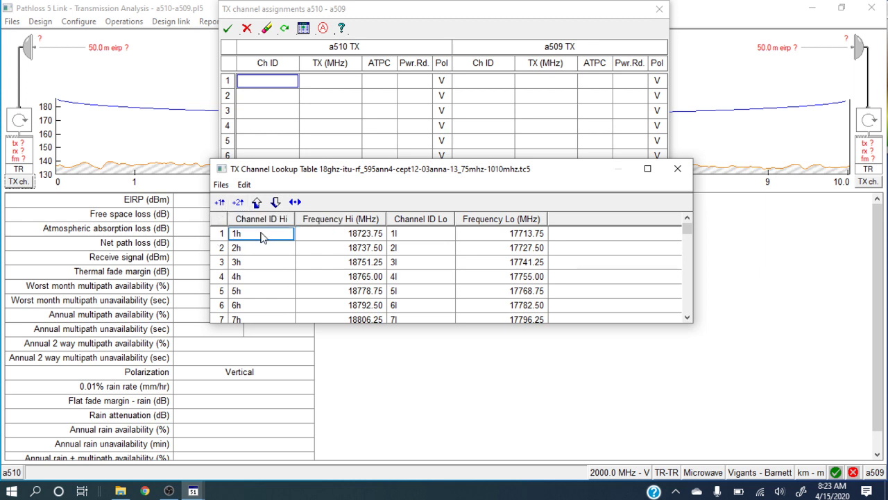
{"action": "left_click", "coordinate": [221, 201]}
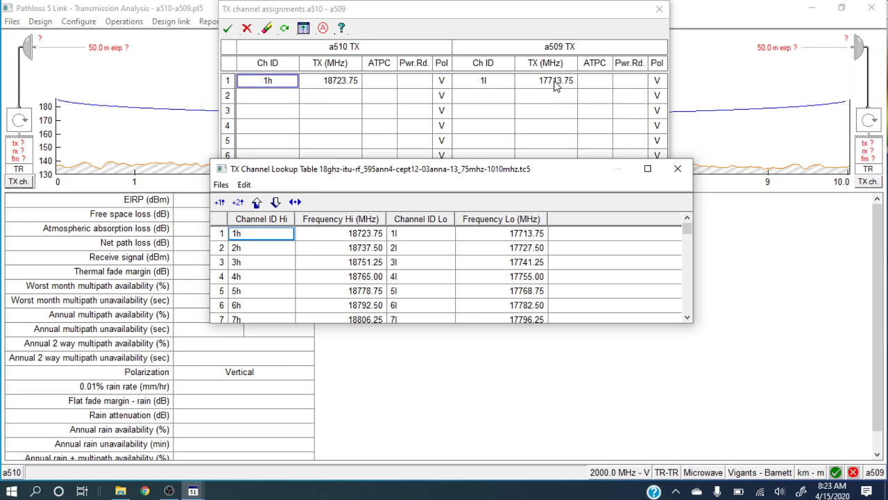
{"action": "left_click", "coordinate": [238, 202]}
{"action": "left_click", "coordinate": [276, 202]}
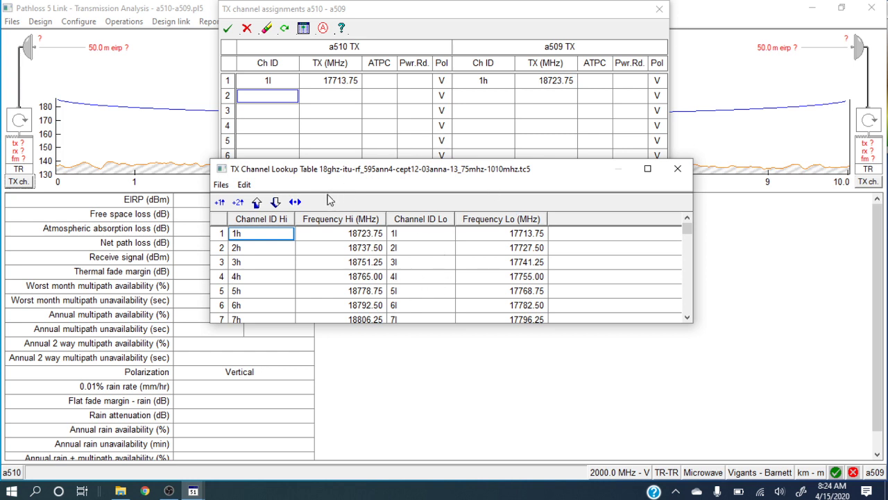
Step: Close the channel lookup table, accept the channel assignments, and update the design frequency to the channel table average
{"action": "left_click", "coordinate": [272, 291]}
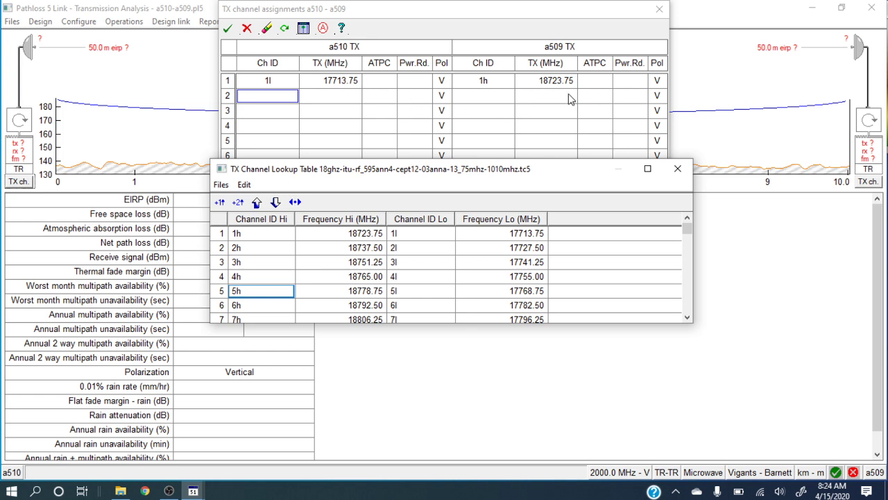
{"action": "left_click", "coordinate": [678, 168]}
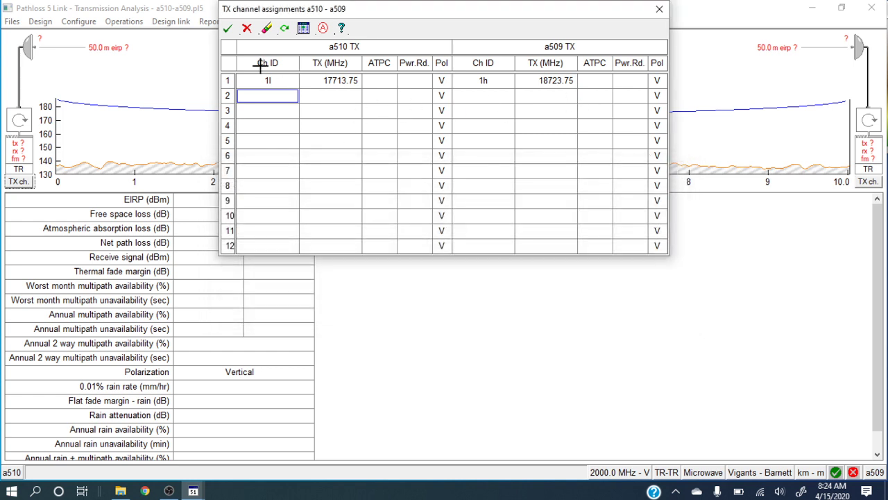
{"action": "left_click", "coordinate": [229, 30]}
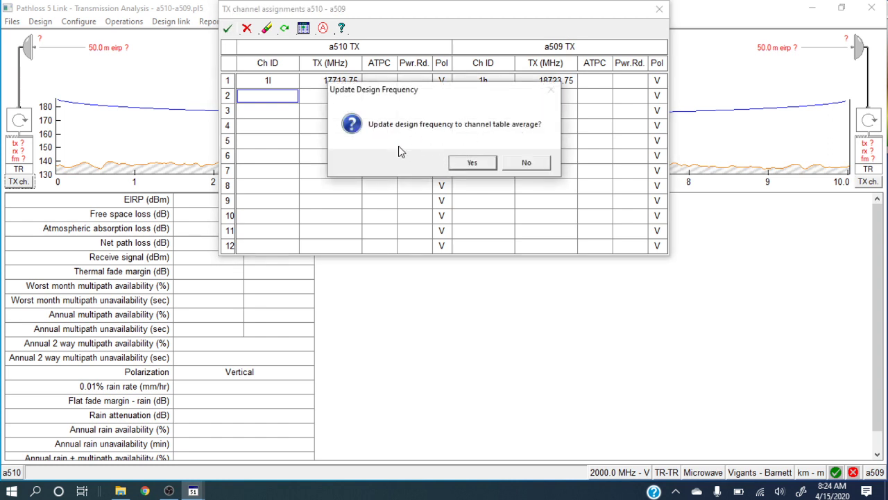
{"action": "left_click", "coordinate": [472, 163]}
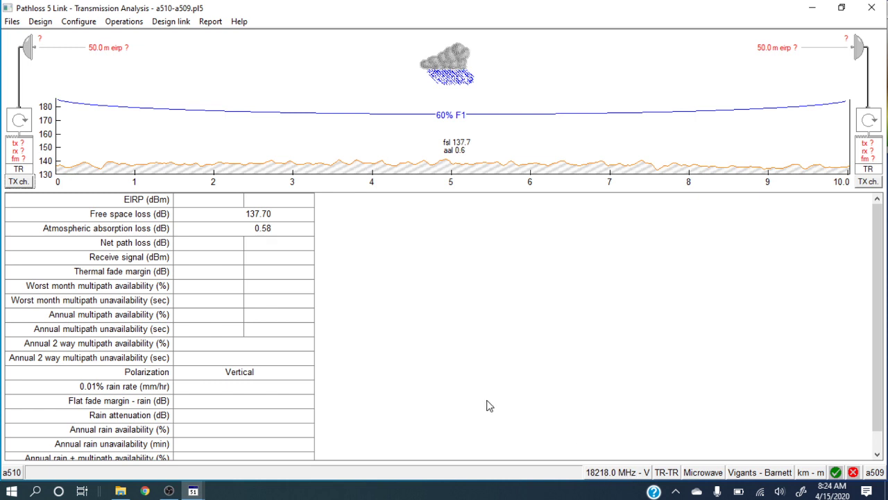
Step: Open the radio data file index and set the index creation scope to Radio Files for PL5 with its subdirectories, then close those settings
{"action": "left_click", "coordinate": [17, 161]}
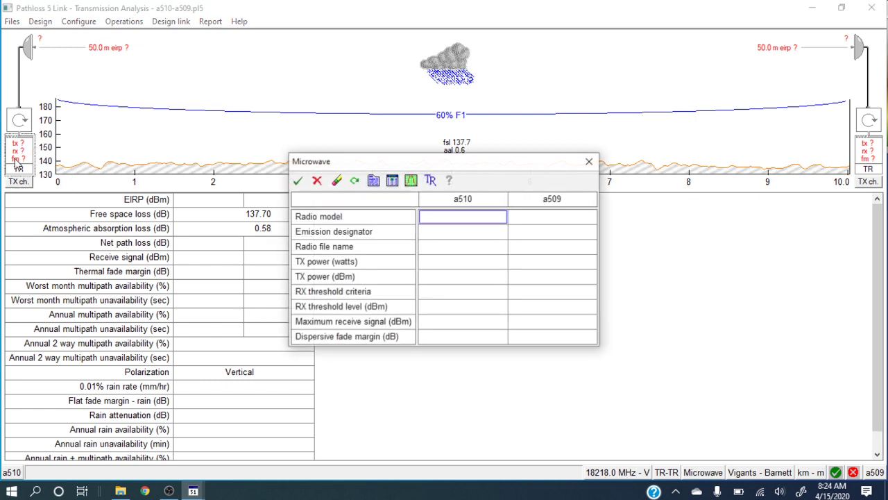
{"action": "left_click", "coordinate": [392, 180]}
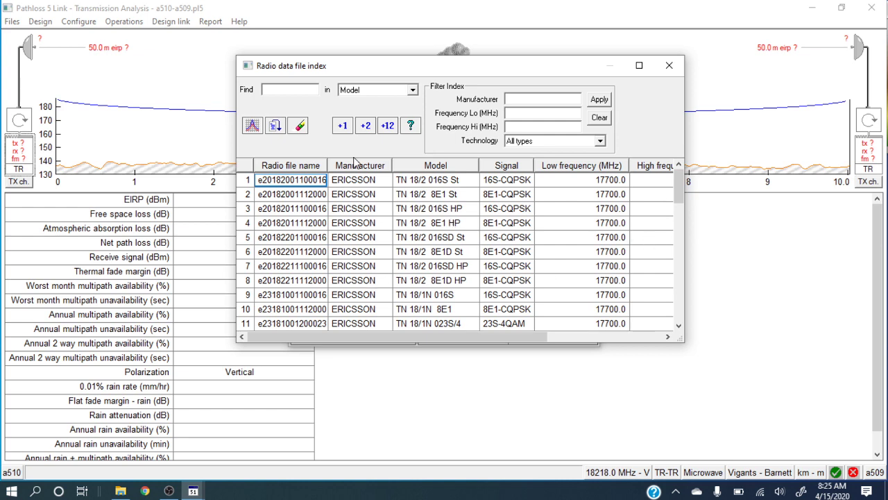
{"action": "left_click", "coordinate": [275, 126]}
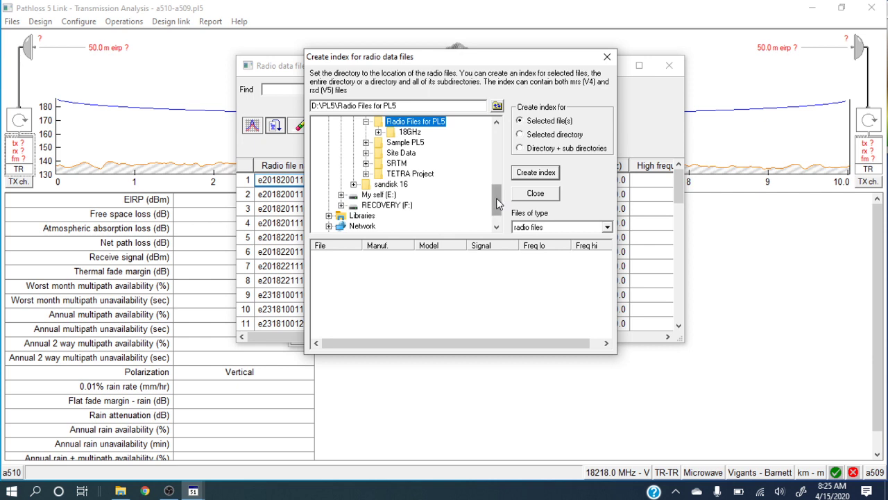
{"action": "left_click_drag", "start_coordinate": [496, 198], "coordinate": [496, 195]}
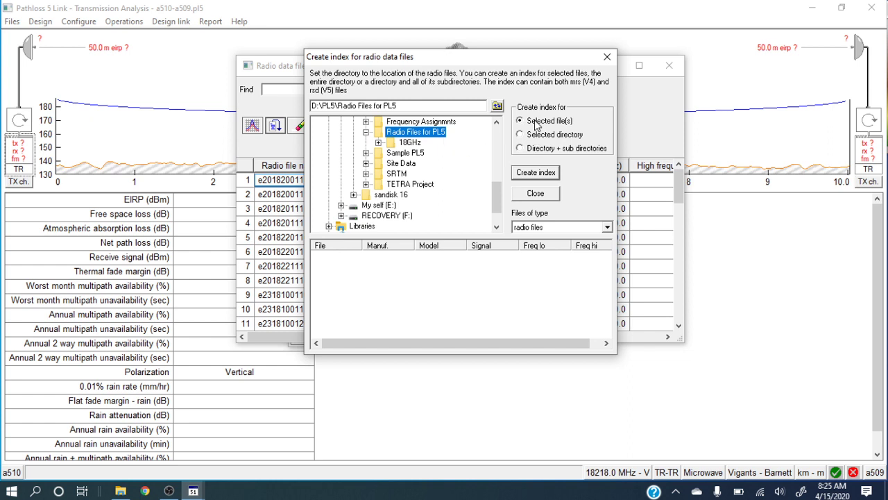
{"action": "left_click", "coordinate": [520, 148]}
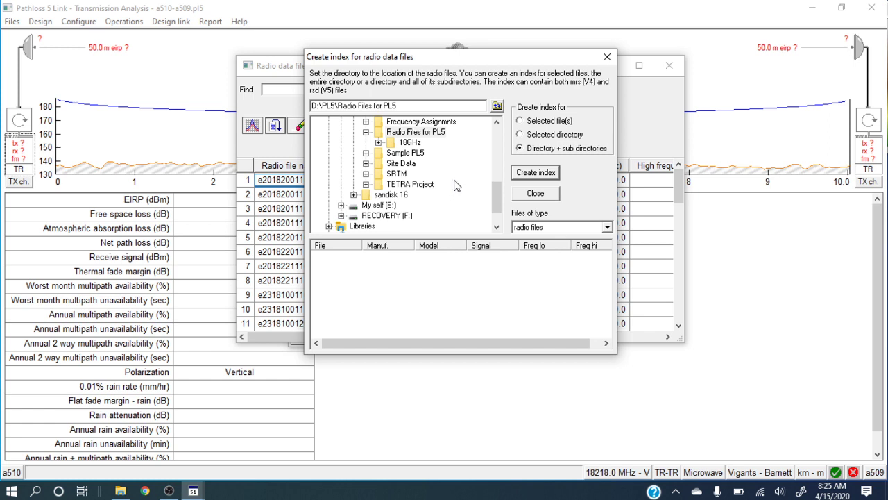
{"action": "left_click", "coordinate": [422, 132]}
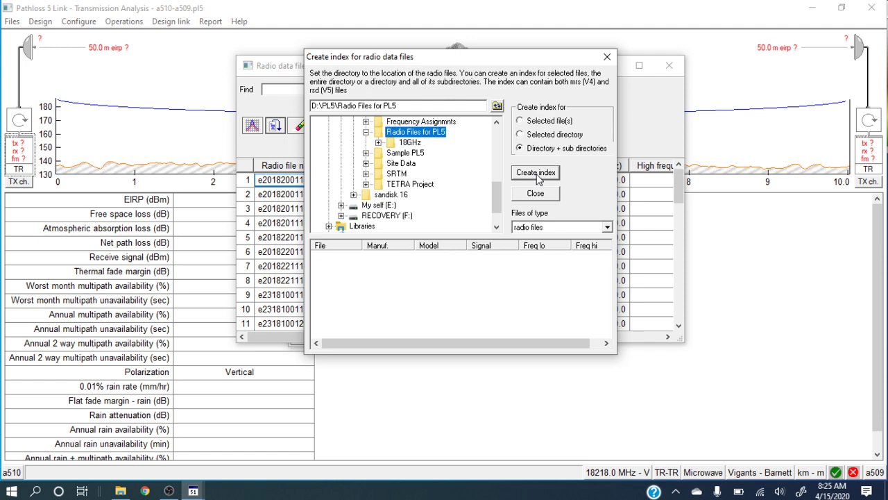
{"action": "left_click", "coordinate": [534, 198]}
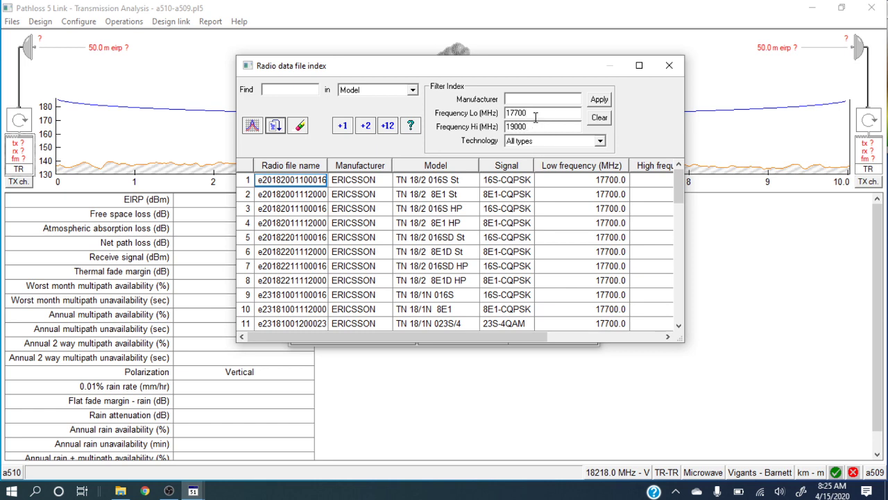
Step: Filter the radio index to 17700–19000 MHz and select the Ericsson TN 18/1N 17E1/16 radio with 17E1-16QAM signal
{"action": "left_click", "coordinate": [600, 101]}
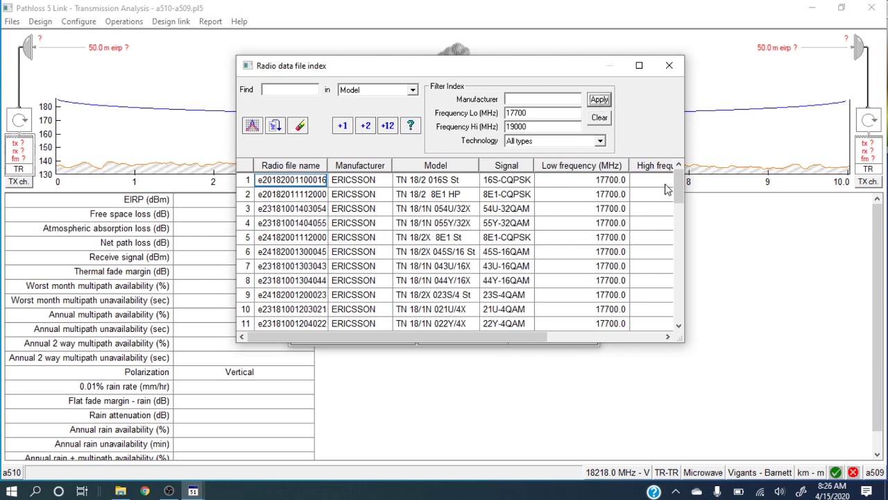
{"action": "left_click_drag", "start_coordinate": [675, 182], "coordinate": [678, 219]}
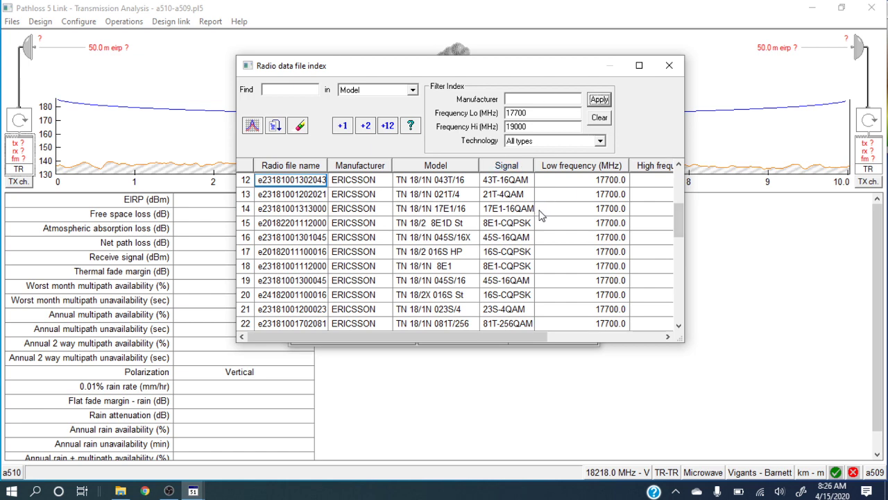
{"action": "left_click", "coordinate": [303, 211]}
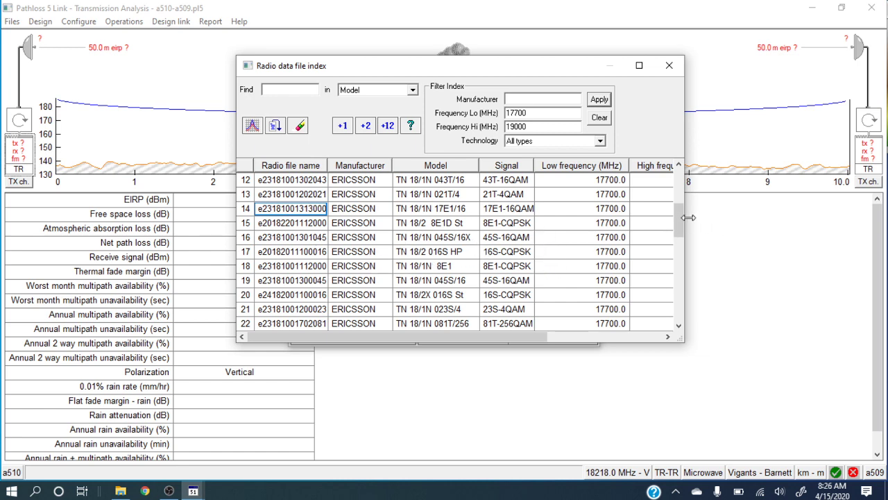
{"action": "mouse_move", "coordinate": [679, 218]}
{"action": "left_mouse_down"}
{"action": "mouse_move", "coordinate": [677, 197]}
{"action": "mouse_move", "coordinate": [677, 204]}
{"action": "left_mouse_up"}
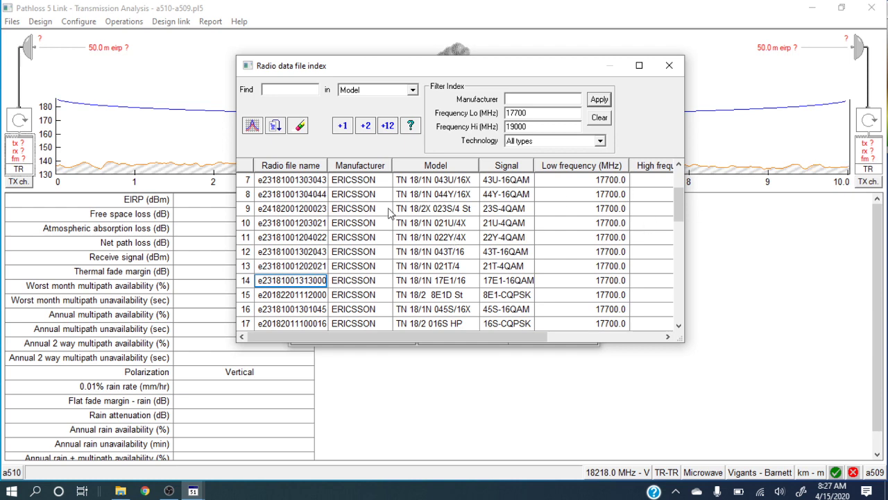
Step: Assign the selected radio to both sites with +17.0 dBm TX power and the 1E-6 BER threshold, and accept the radio data
{"action": "left_click", "coordinate": [388, 127]}
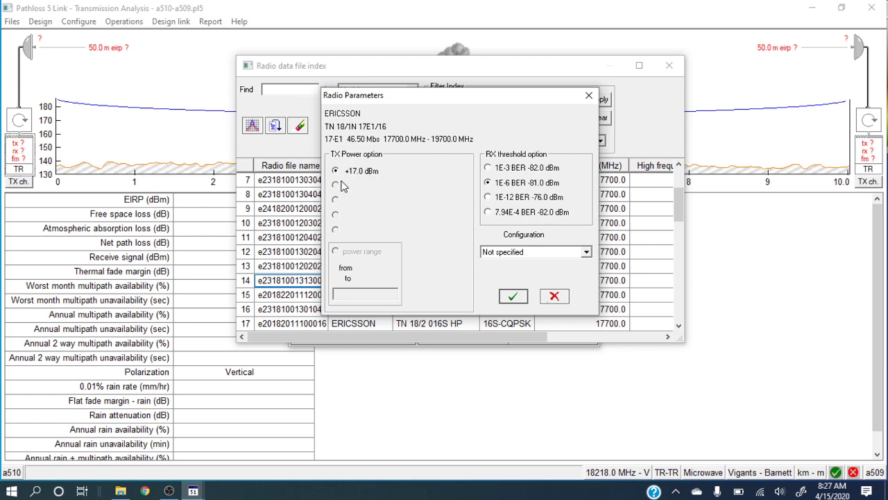
{"action": "left_click", "coordinate": [513, 297]}
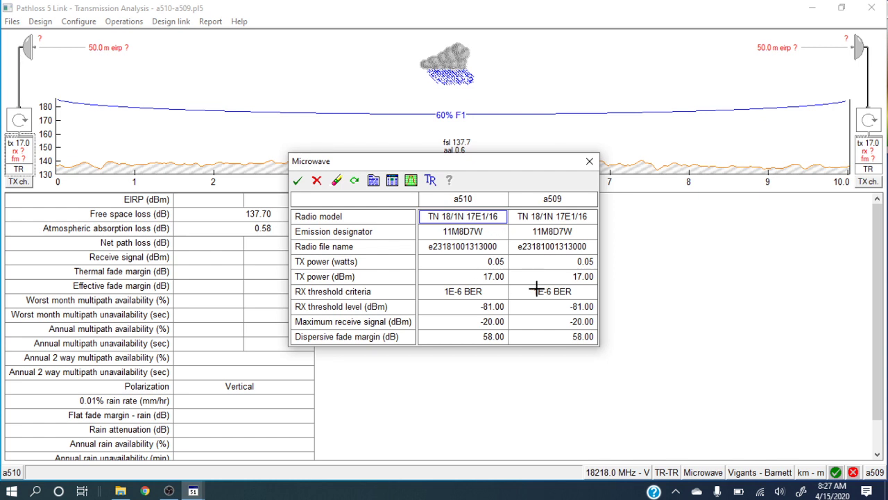
{"action": "left_click", "coordinate": [297, 181]}
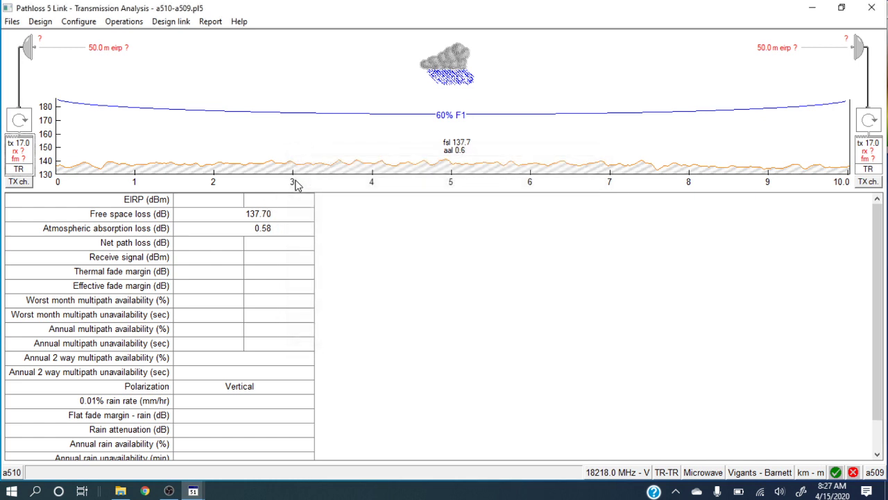
Step: Open the link's transmission line data and review the catalogue of transmission lines available for 18218 MHz
{"action": "double_click", "coordinate": [21, 84]}
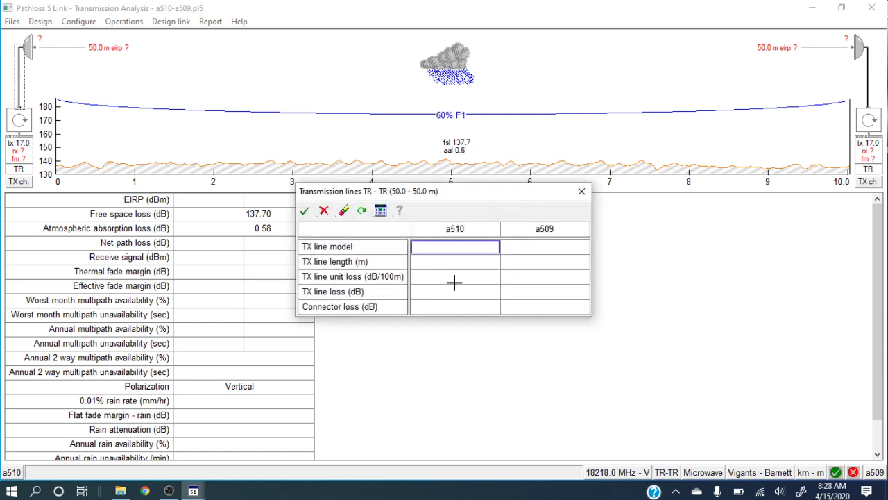
{"action": "left_click", "coordinate": [381, 212]}
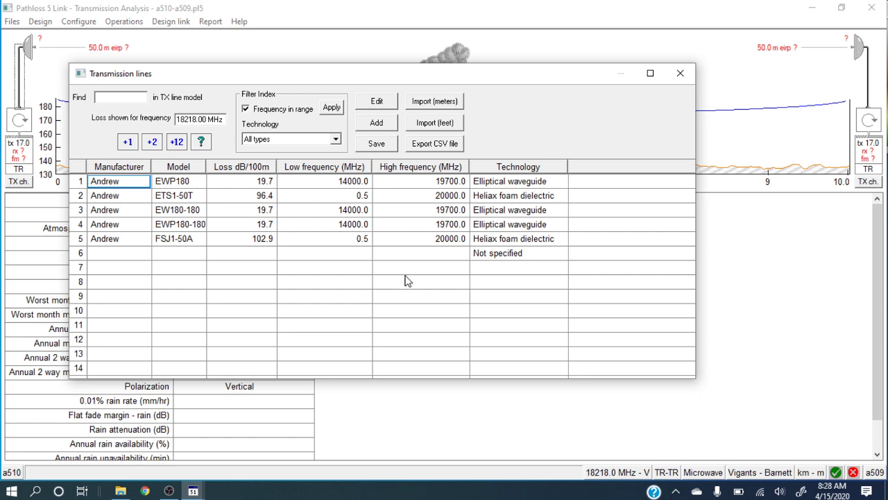
{"action": "left_click", "coordinate": [680, 74]}
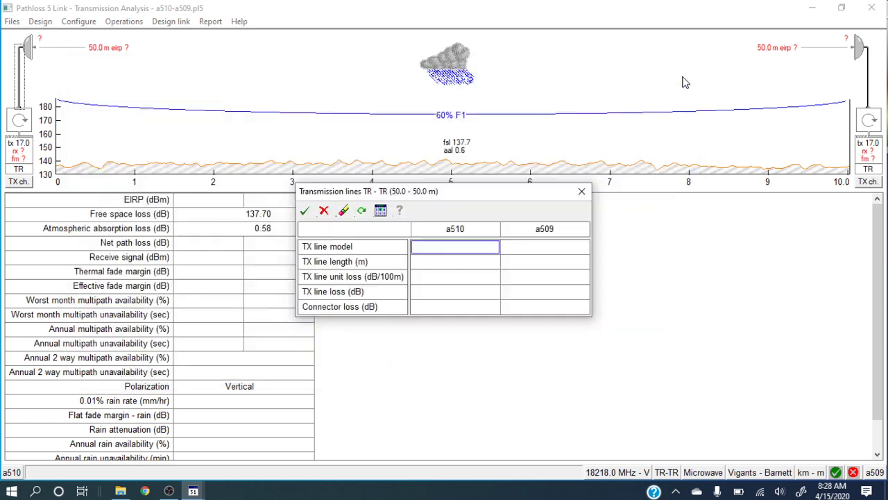
Step: Set the TX line loss to 4 dB and the connector loss to 1 dB for both a510 and a509, and accept the transmission lines
{"action": "left_click", "coordinate": [442, 293]}
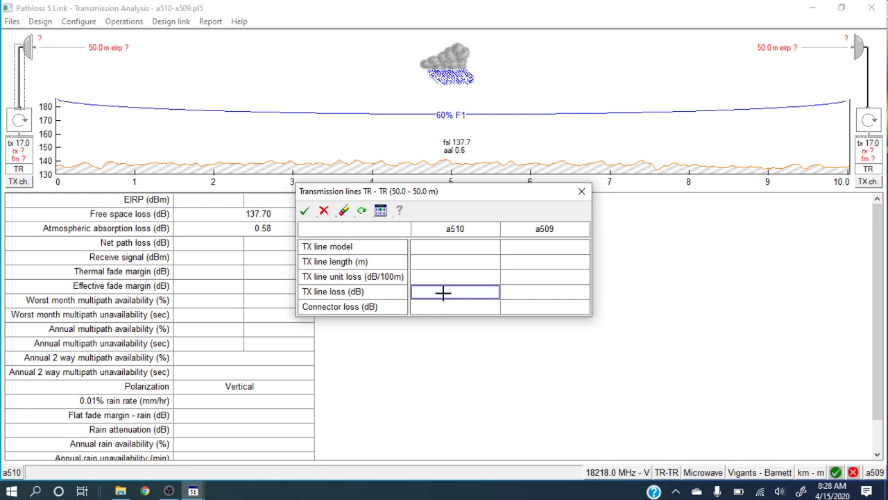
{"action": "type", "text": "4"}
{"action": "left_click", "coordinate": [516, 294]}
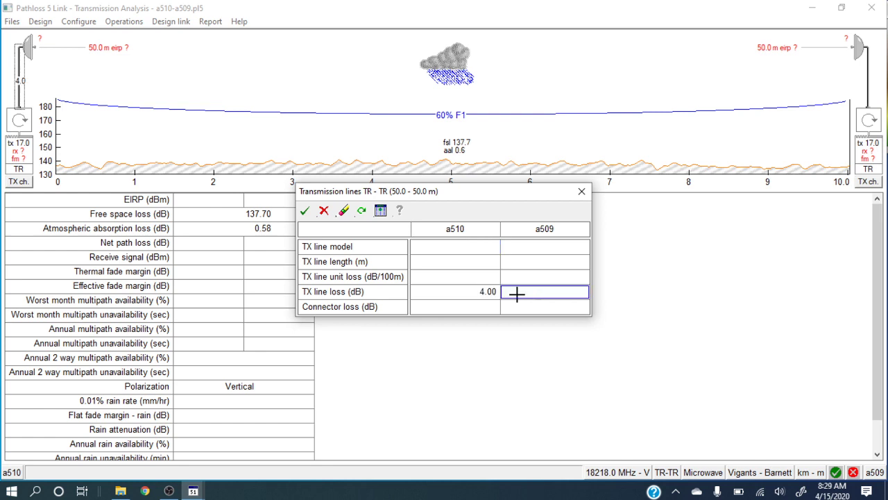
{"action": "type", "text": "4"}
{"action": "left_click", "coordinate": [481, 307]}
{"action": "type", "text": "1"}
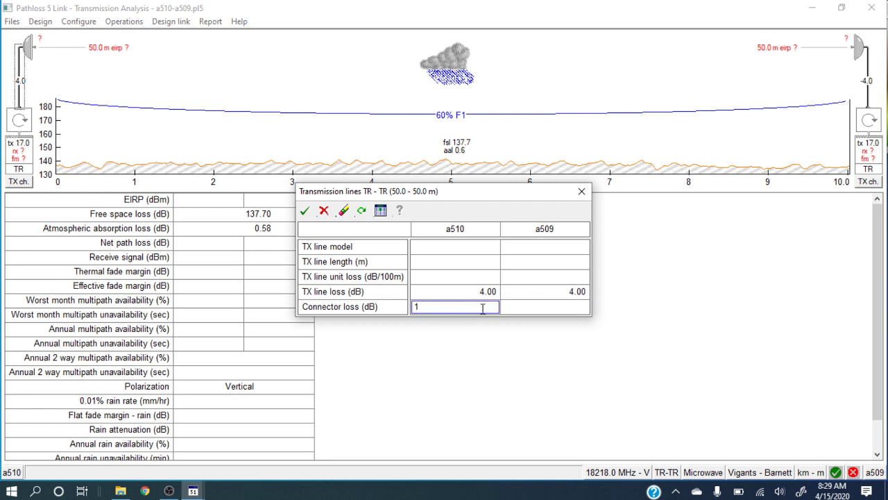
{"action": "left_click", "coordinate": [536, 307]}
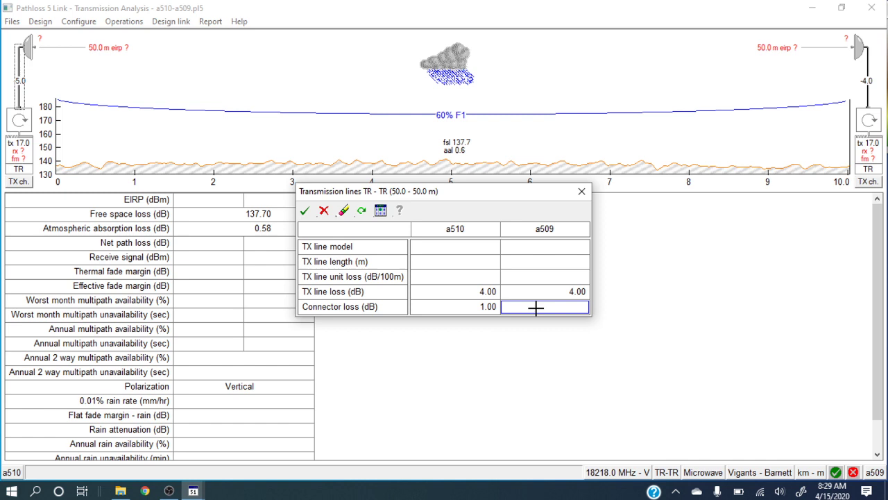
{"action": "type", "text": "1"}
{"action": "left_click", "coordinate": [305, 211]}
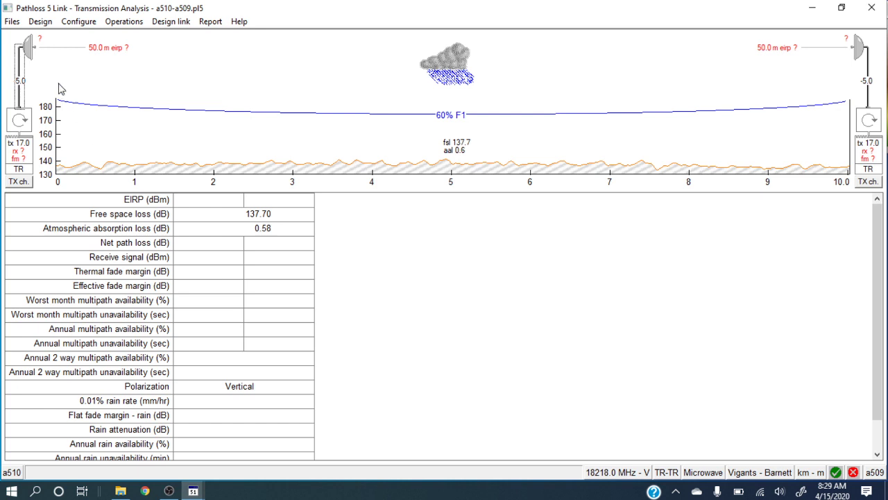
Step: Open the antenna data file index, set the index creation scope to Antenna Files for PL5 with its subdirectories, and close those settings
{"action": "left_click", "coordinate": [30, 54]}
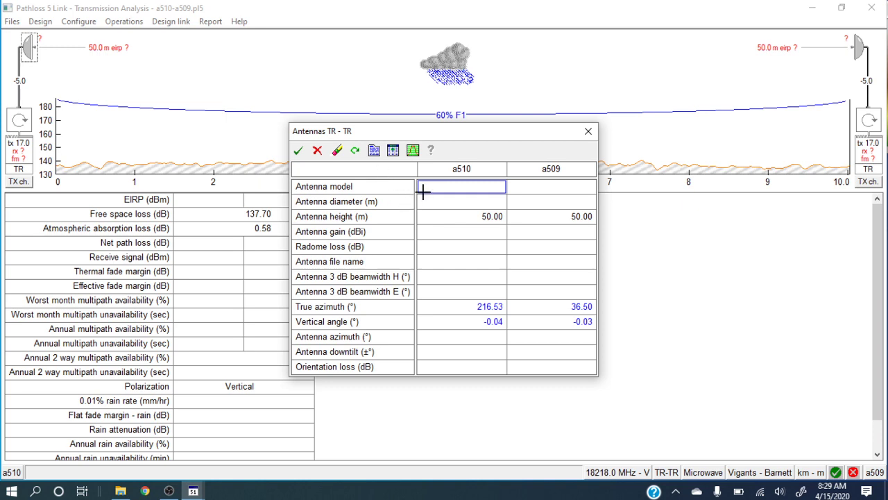
{"action": "left_click", "coordinate": [393, 150]}
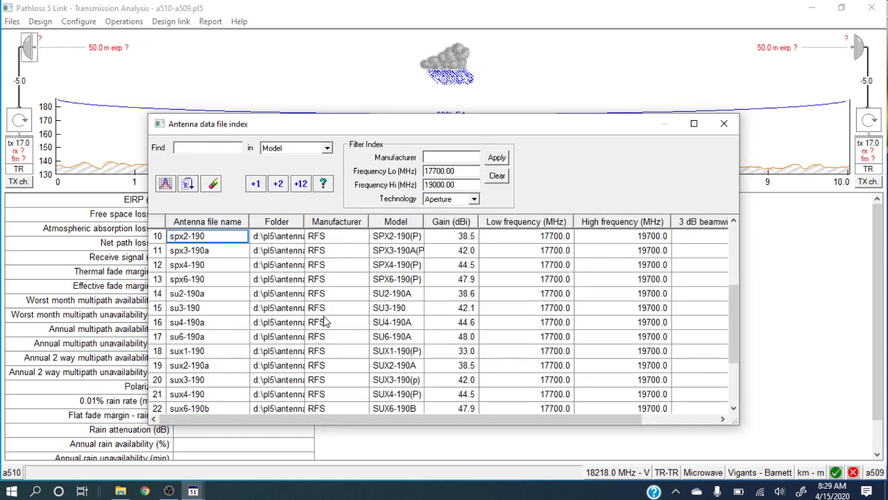
{"action": "left_click", "coordinate": [187, 183]}
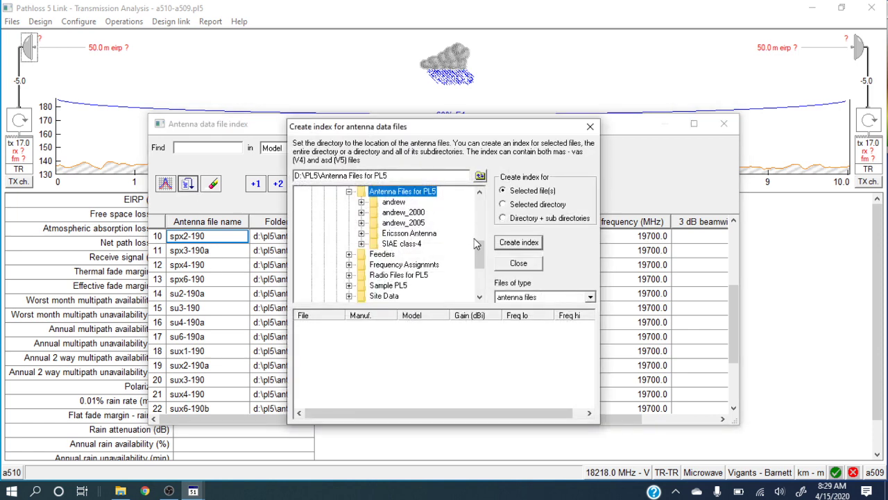
{"action": "left_click_drag", "start_coordinate": [481, 251], "coordinate": [481, 247]}
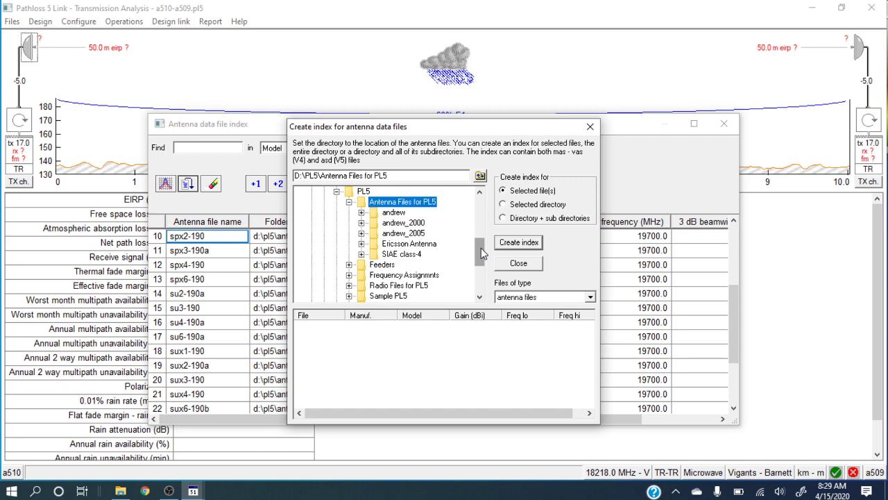
{"action": "left_click", "coordinate": [590, 127]}
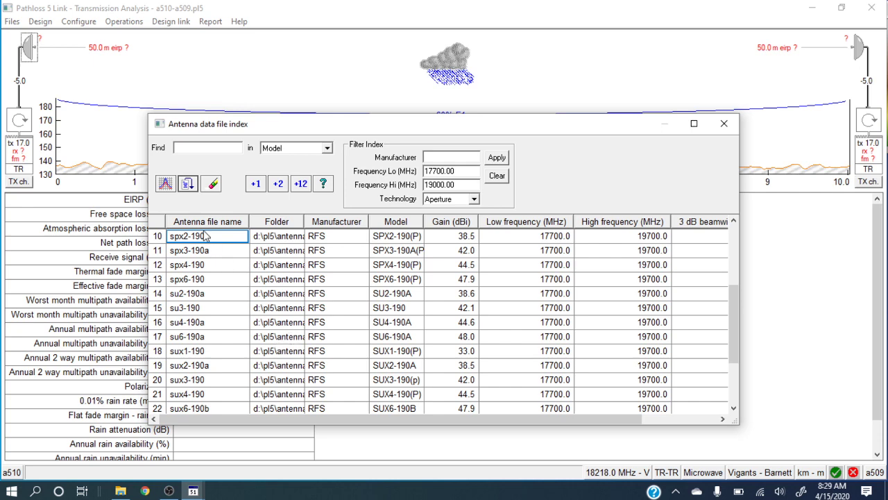
{"action": "left_click", "coordinate": [192, 181]}
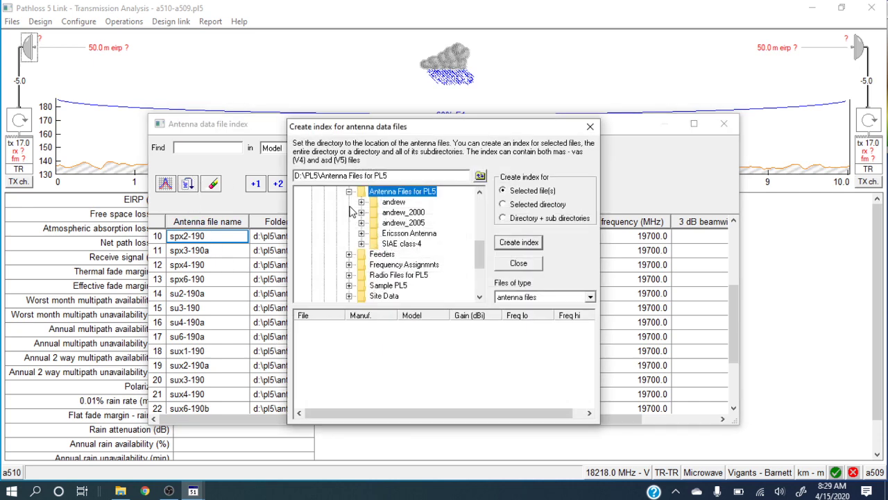
{"action": "left_click_drag", "start_coordinate": [478, 258], "coordinate": [481, 250]}
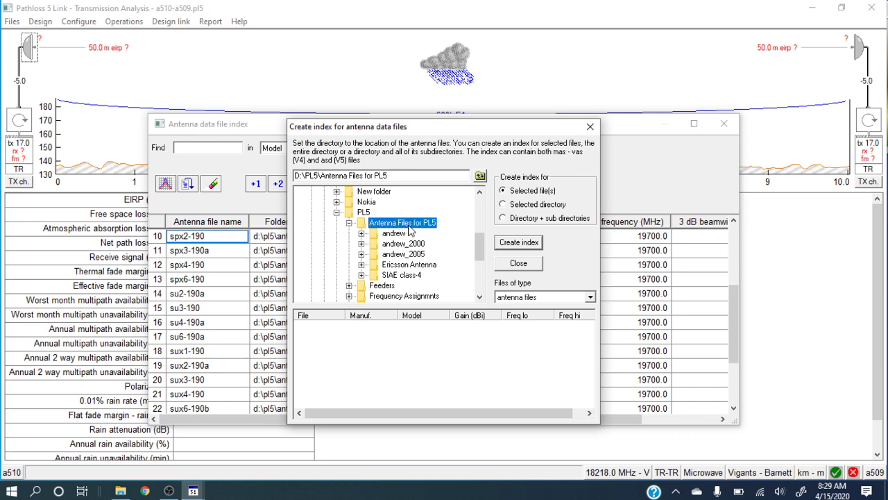
{"action": "left_click", "coordinate": [521, 220]}
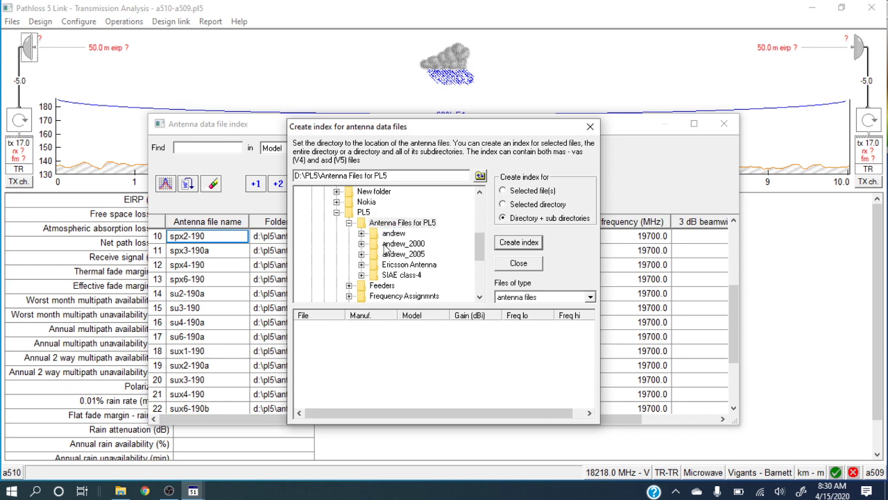
{"action": "left_click", "coordinate": [516, 264]}
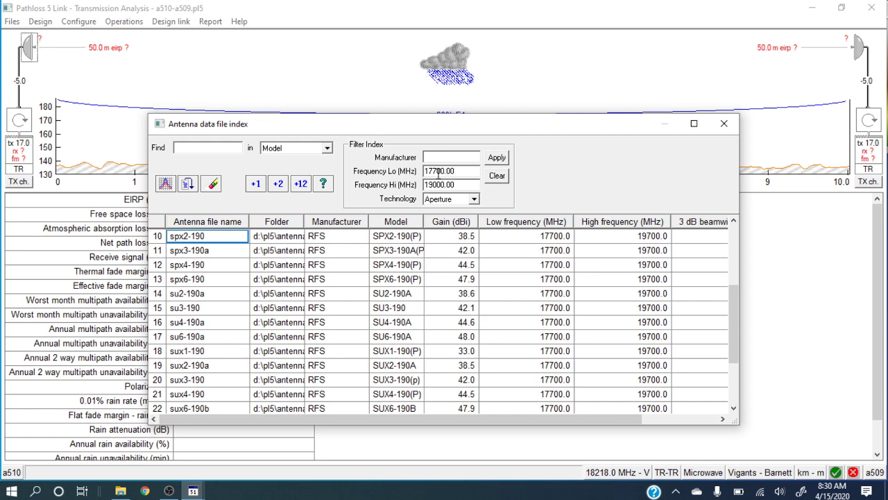
Step: Filter the antenna index to 17700–19000 MHz, assign the RFS SP4-190(P) antenna to both sites and accept the antenna data
{"action": "left_click", "coordinate": [498, 158]}
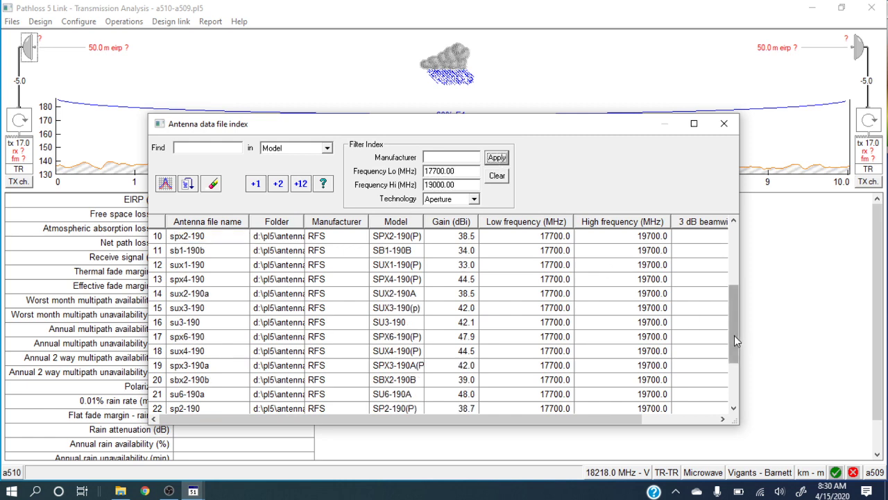
{"action": "left_click_drag", "start_coordinate": [734, 335], "coordinate": [741, 385]}
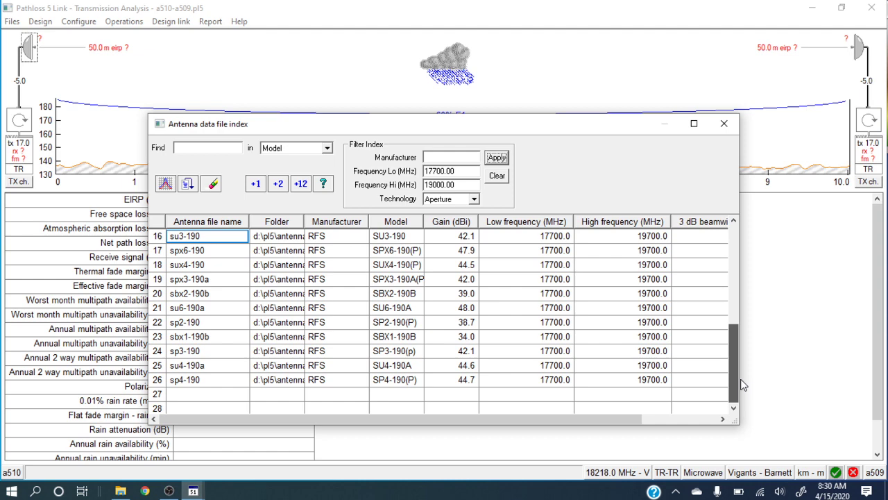
{"action": "left_click_drag", "start_coordinate": [741, 381], "coordinate": [743, 377]}
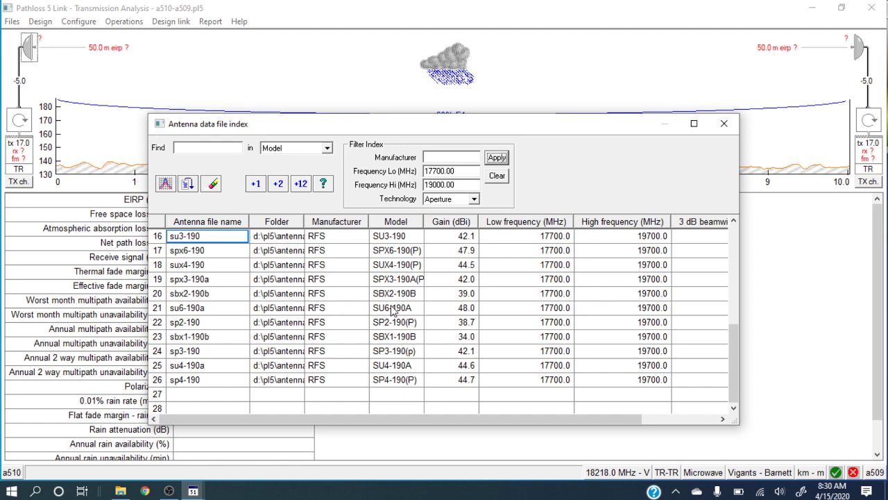
{"action": "left_click", "coordinate": [224, 368]}
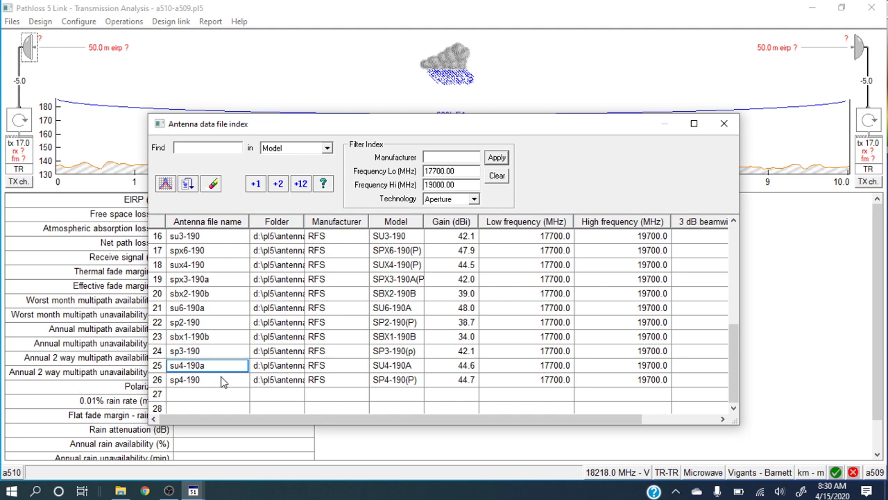
{"action": "left_click", "coordinate": [220, 382]}
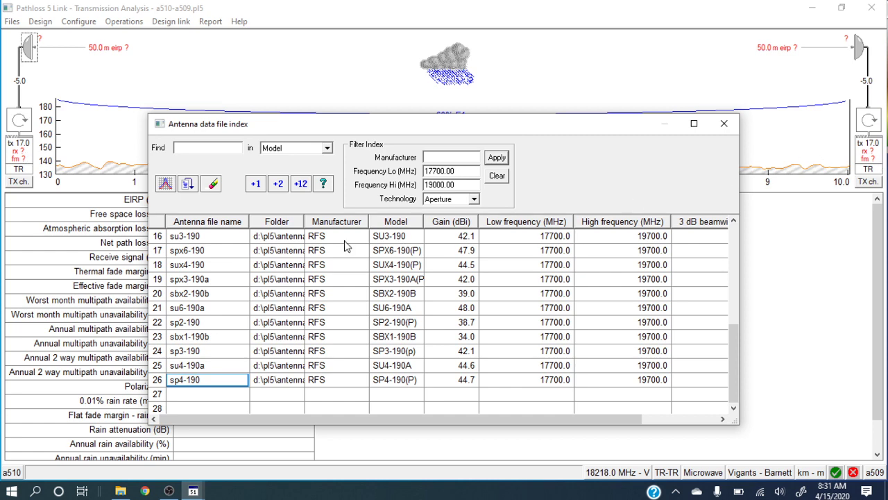
{"action": "left_click", "coordinate": [301, 184]}
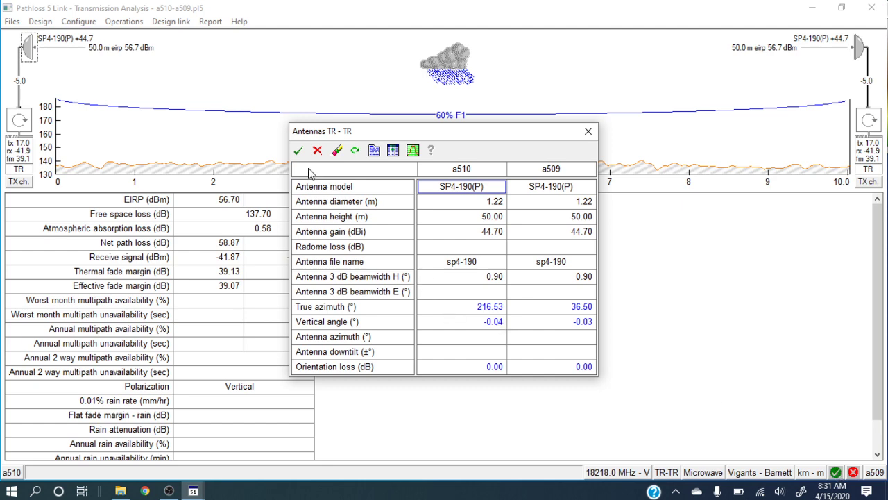
{"action": "left_click", "coordinate": [298, 152]}
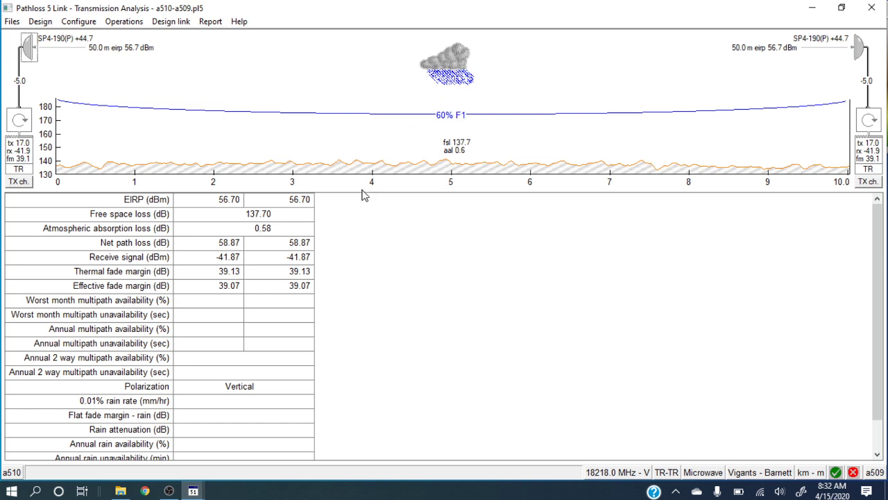
Step: Get the link's 0.01% rain rates from ITU837-3 and ITU837-5, load the itu_k.rai rain file, and accept the rain settings
{"action": "double_click", "coordinate": [459, 61]}
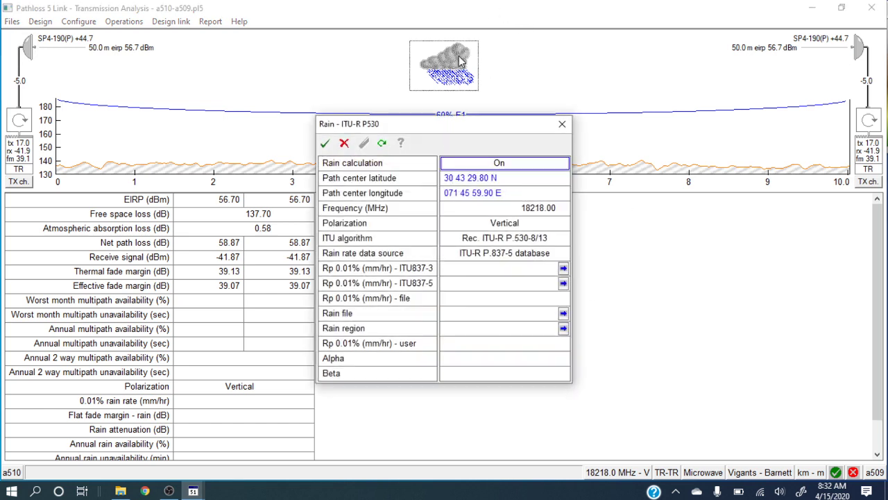
{"action": "left_click", "coordinate": [563, 268]}
{"action": "left_click", "coordinate": [563, 283]}
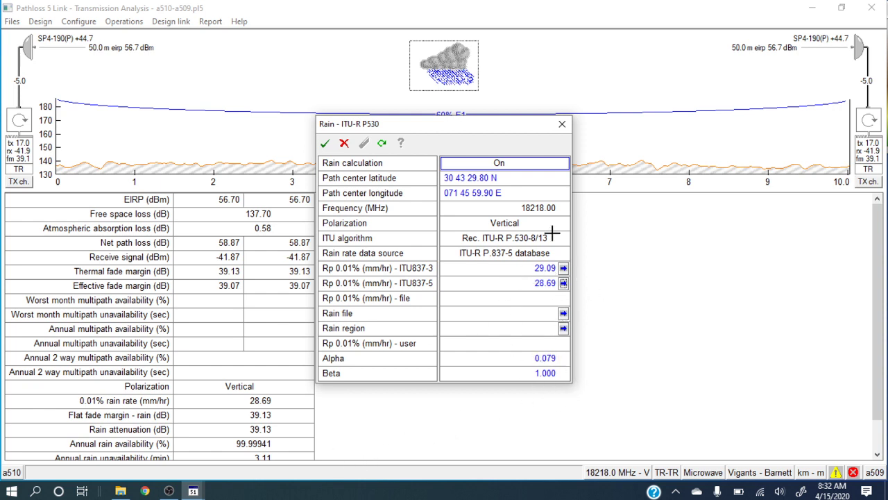
{"action": "left_click", "coordinate": [563, 313]}
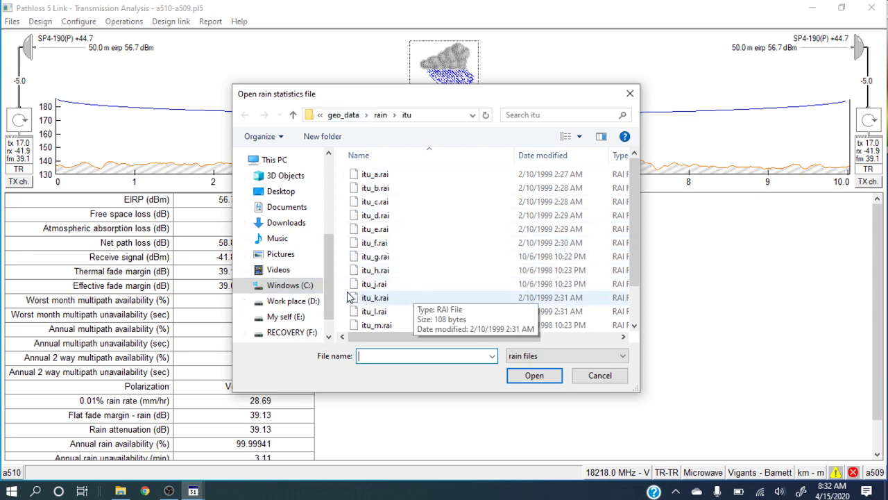
{"action": "left_click", "coordinate": [398, 299]}
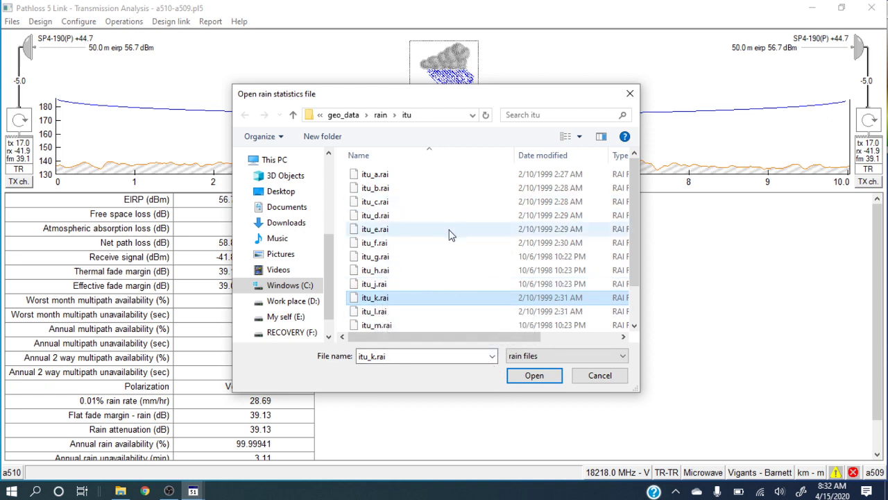
{"action": "left_click", "coordinate": [535, 374]}
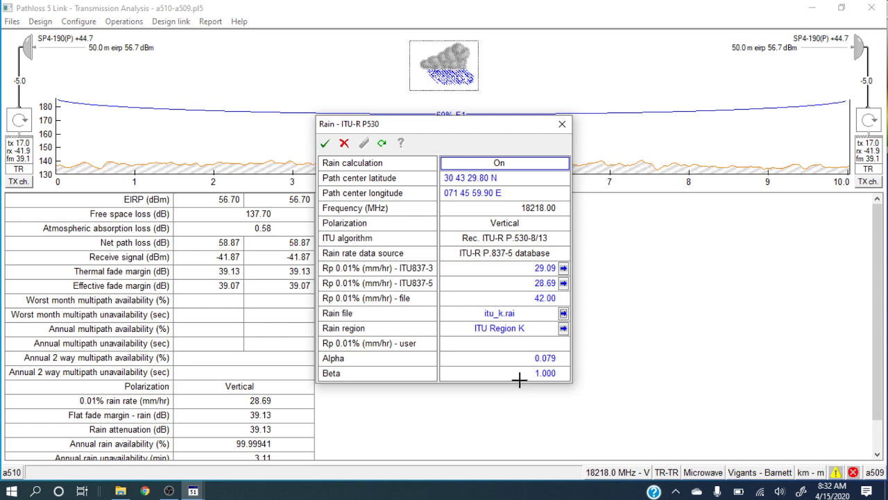
{"action": "left_click", "coordinate": [324, 144]}
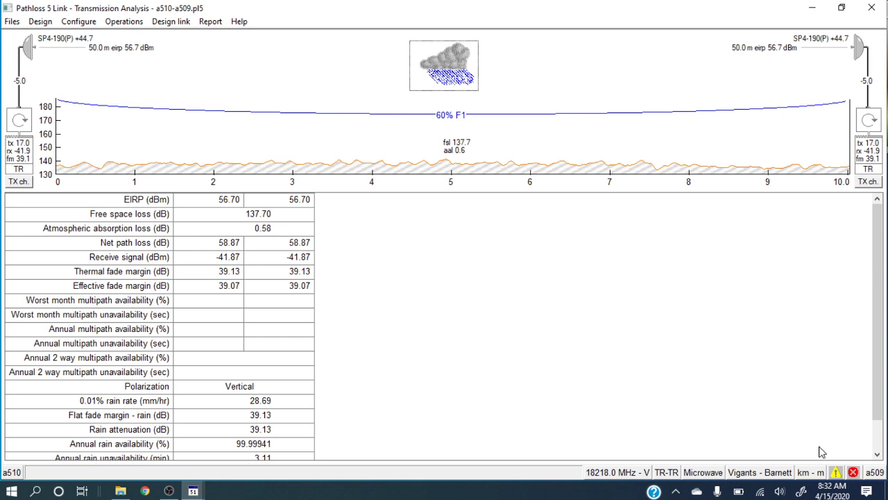
Step: Examine the link's calculation warning and error details and look through the transmission analysis results
{"action": "left_click", "coordinate": [837, 474]}
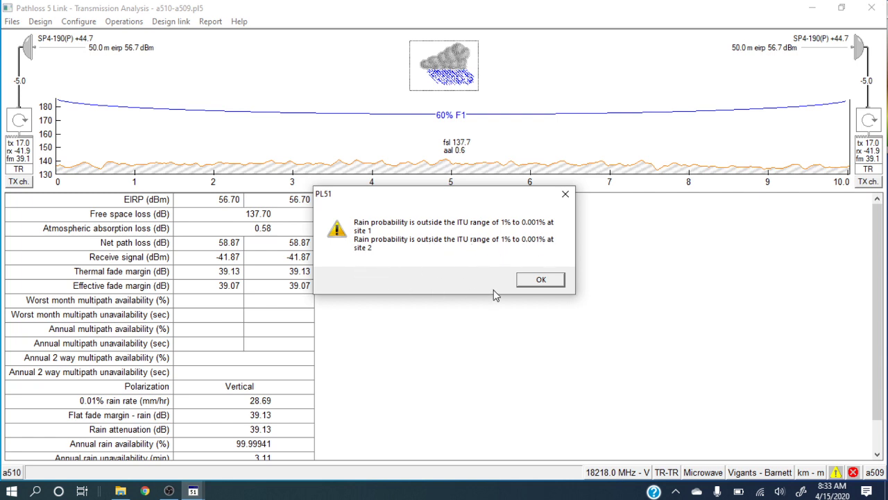
{"action": "left_click", "coordinate": [540, 281]}
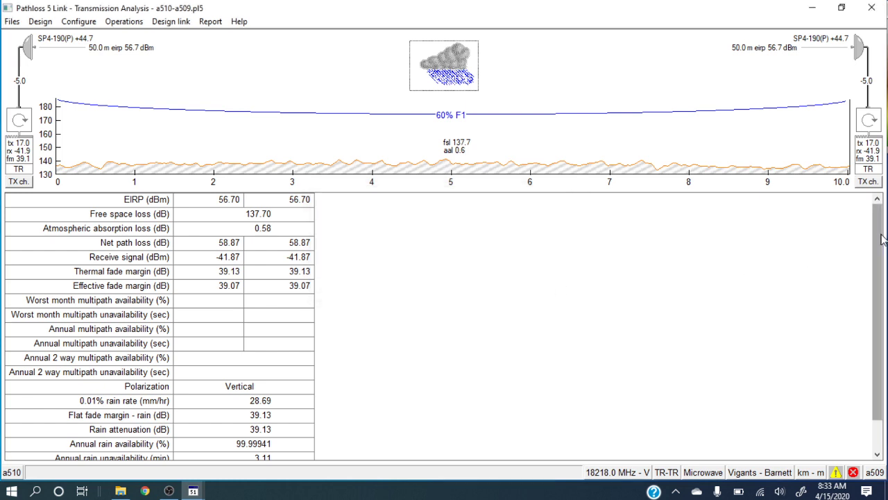
{"action": "left_click_drag", "start_coordinate": [881, 239], "coordinate": [883, 253]}
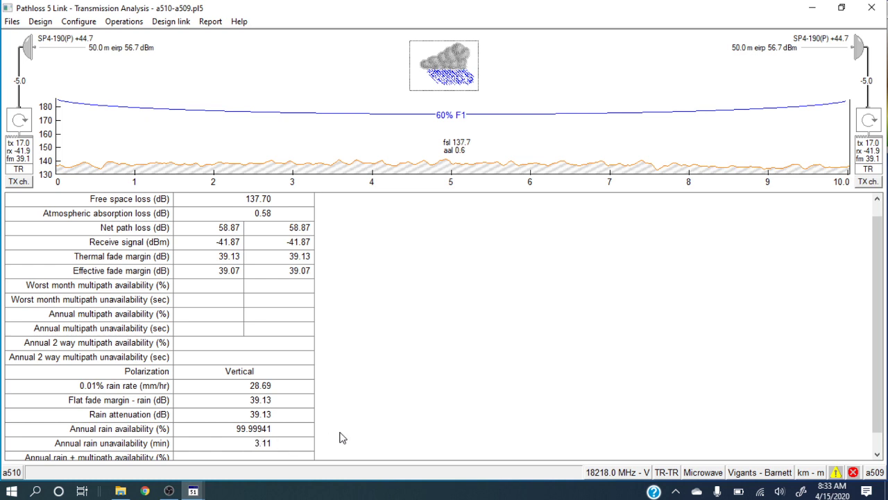
{"action": "left_click", "coordinate": [834, 473]}
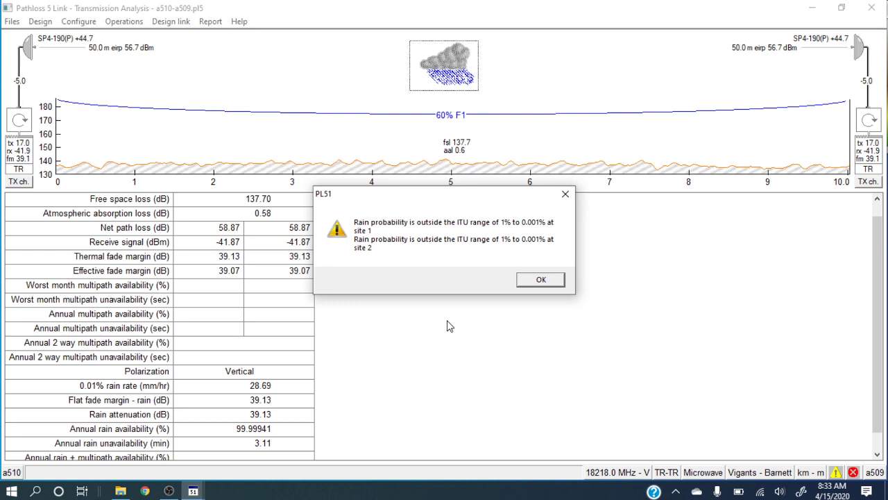
{"action": "left_click", "coordinate": [526, 284]}
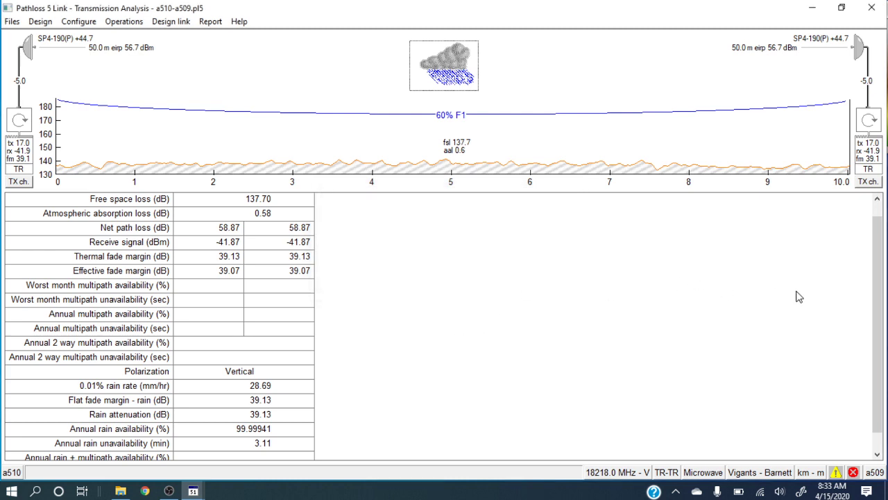
{"action": "left_click_drag", "start_coordinate": [879, 278], "coordinate": [887, 254]}
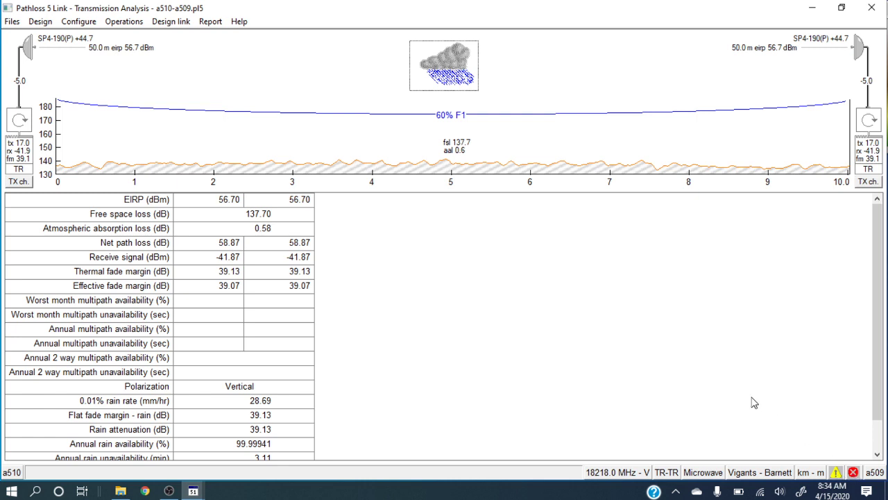
{"action": "left_click", "coordinate": [853, 473]}
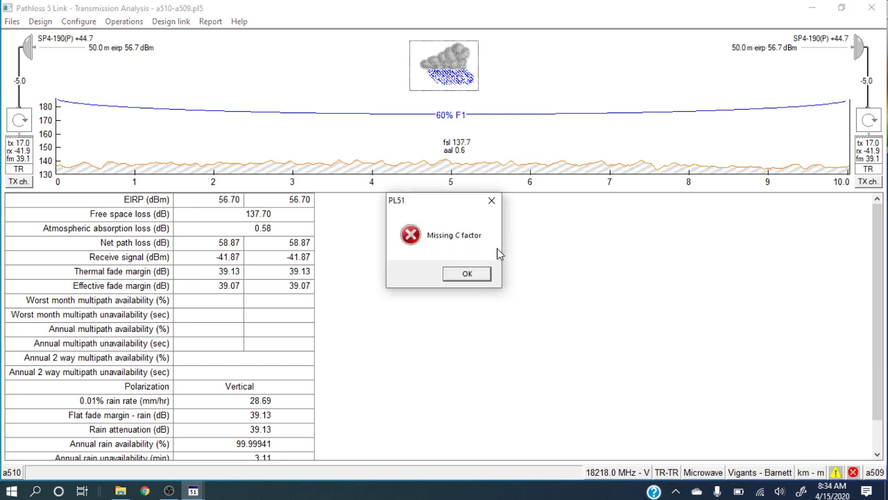
{"action": "left_click", "coordinate": [467, 273]}
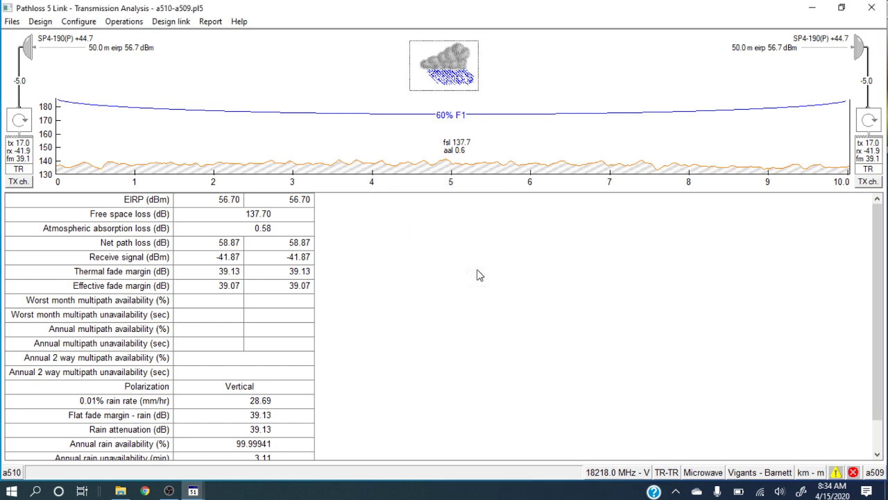
Step: Check the link's calculation error, set the C factor to 0.25 in the path profile data, and accept it
{"action": "left_click", "coordinate": [852, 472]}
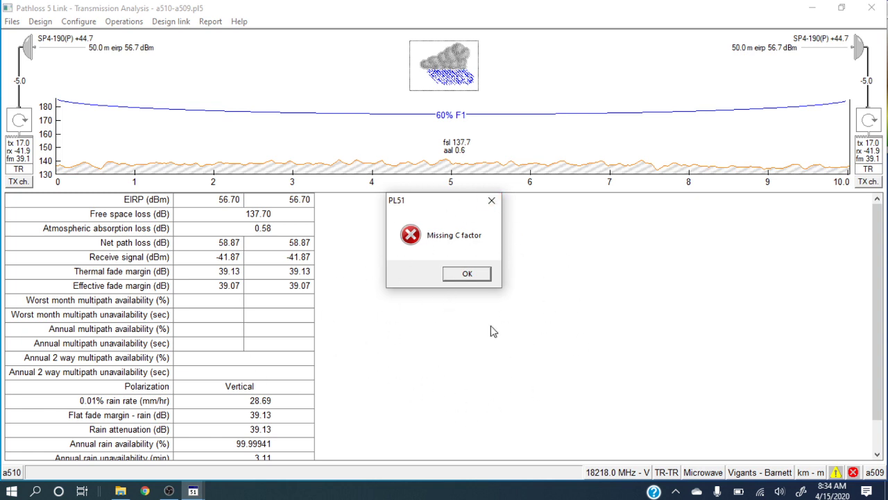
{"action": "left_click", "coordinate": [466, 274]}
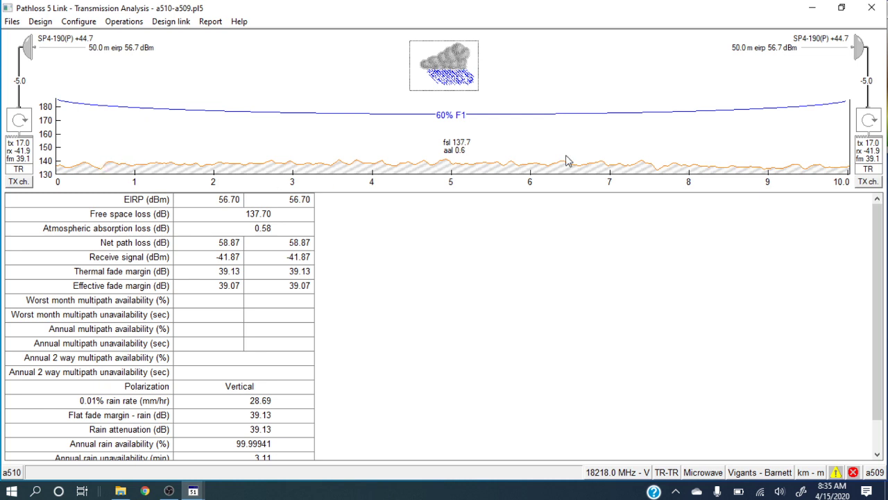
{"action": "double_click", "coordinate": [458, 160]}
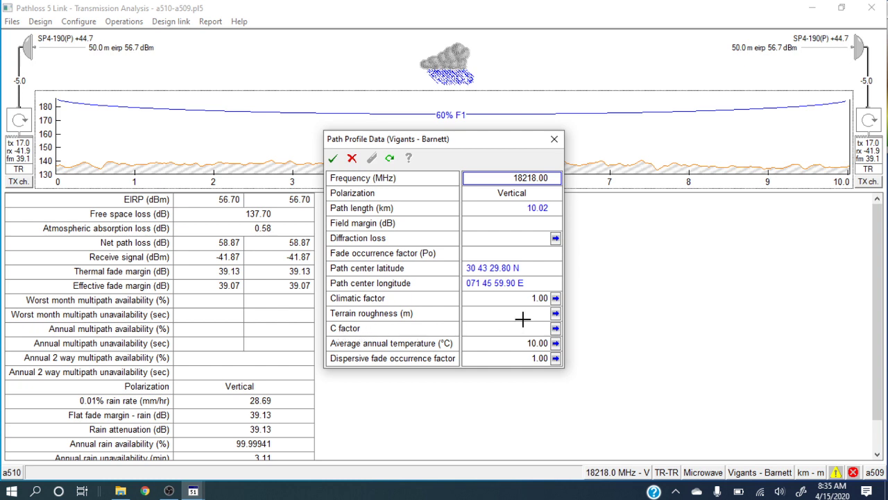
{"action": "left_click", "coordinate": [555, 329]}
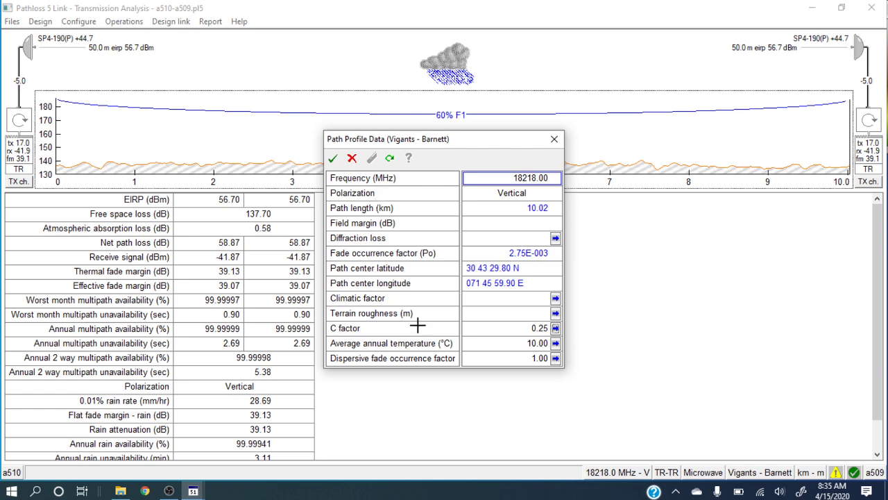
{"action": "left_click", "coordinate": [333, 160]}
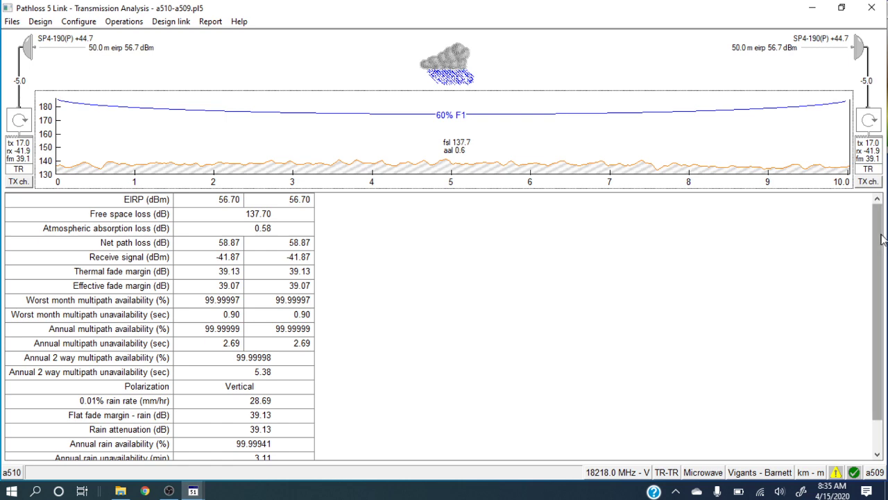
Step: Review the link's rain and multipath availability results, and close the link design, saving the changes to a510-a509.pl5
{"action": "left_click_drag", "start_coordinate": [881, 240], "coordinate": [887, 267]}
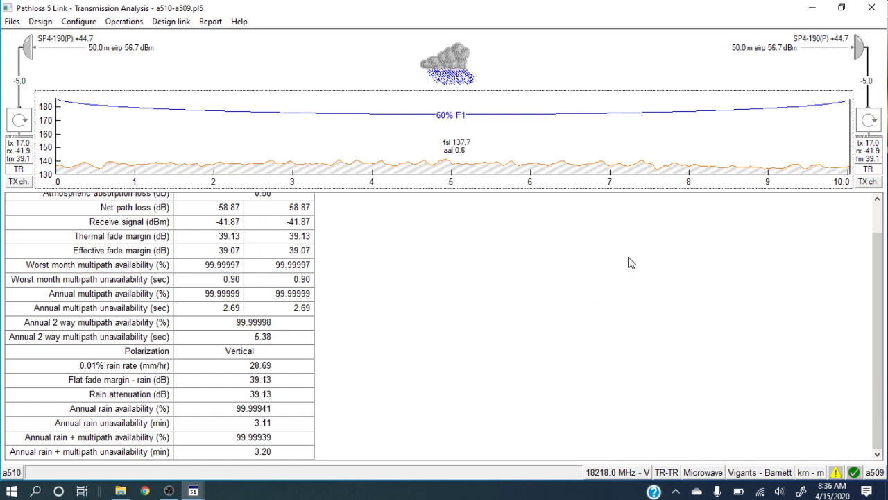
{"action": "left_click", "coordinate": [871, 7]}
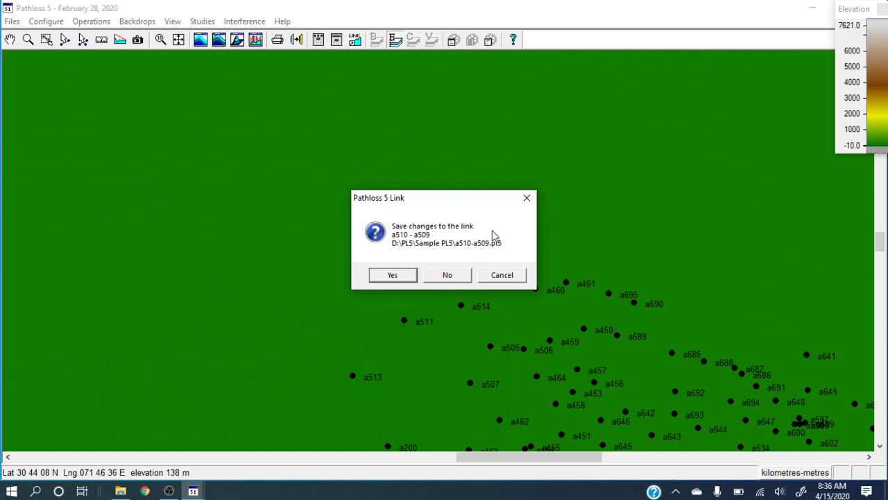
{"action": "left_click", "coordinate": [393, 278]}
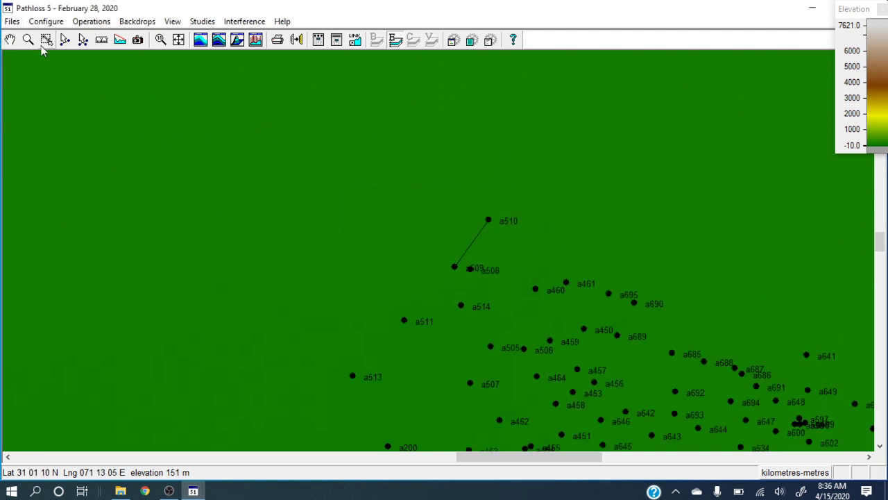
Step: Save the unnamed network over abcde.gr5 in D:\PL5\Sample PL5 and open that network file
{"action": "left_click", "coordinate": [11, 22]}
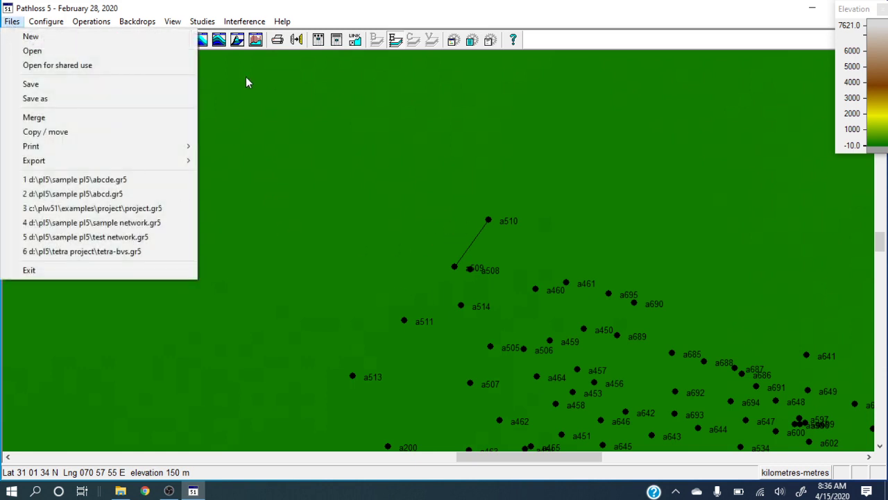
{"action": "left_click", "coordinate": [111, 179]}
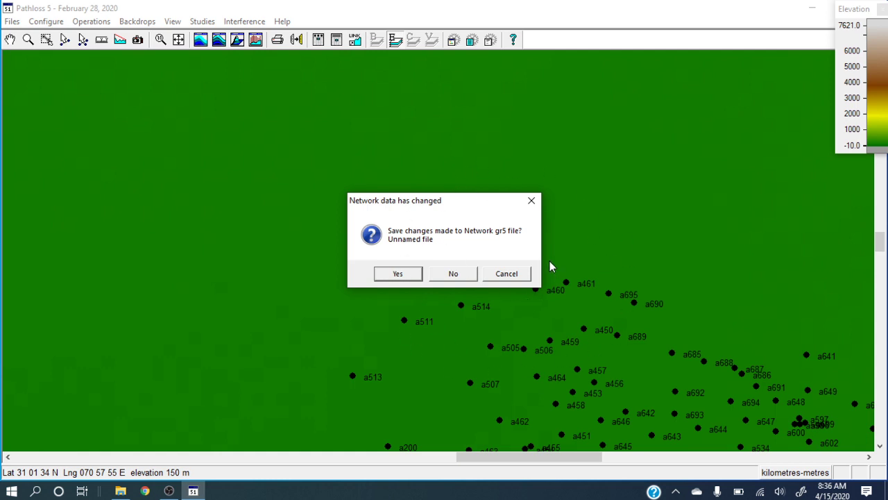
{"action": "left_click", "coordinate": [399, 274]}
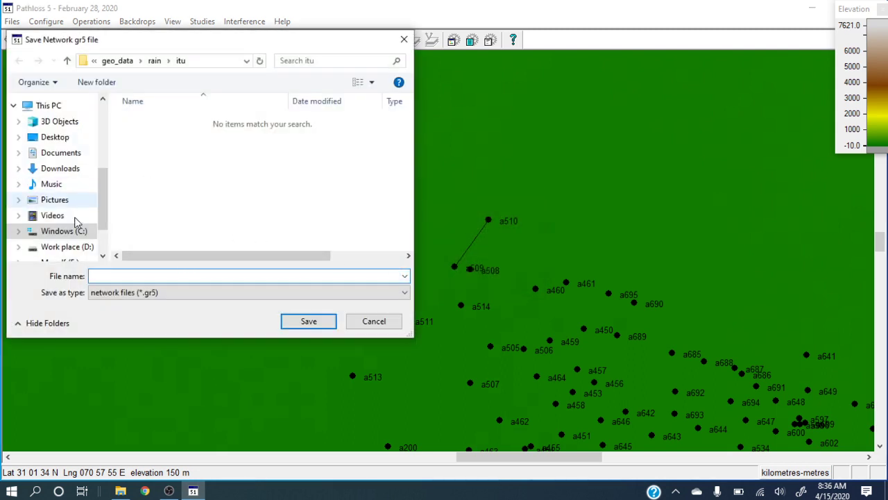
{"action": "left_click", "coordinate": [71, 248]}
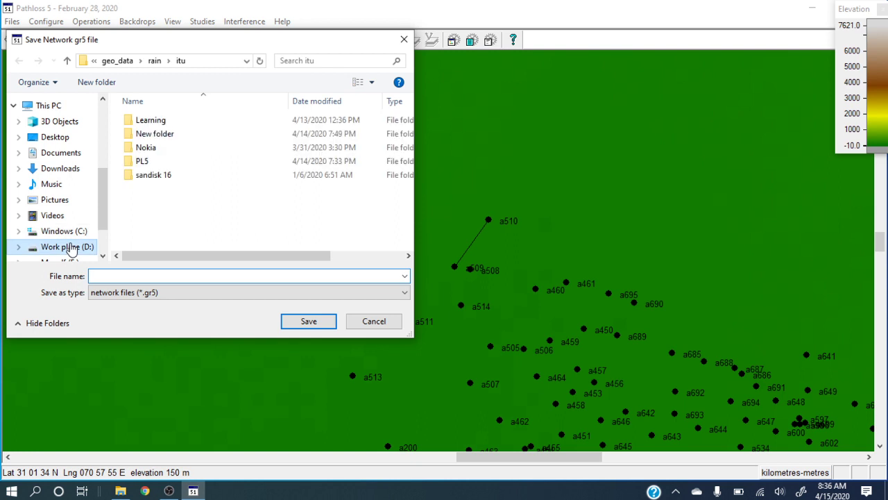
{"action": "double_click", "coordinate": [142, 161]}
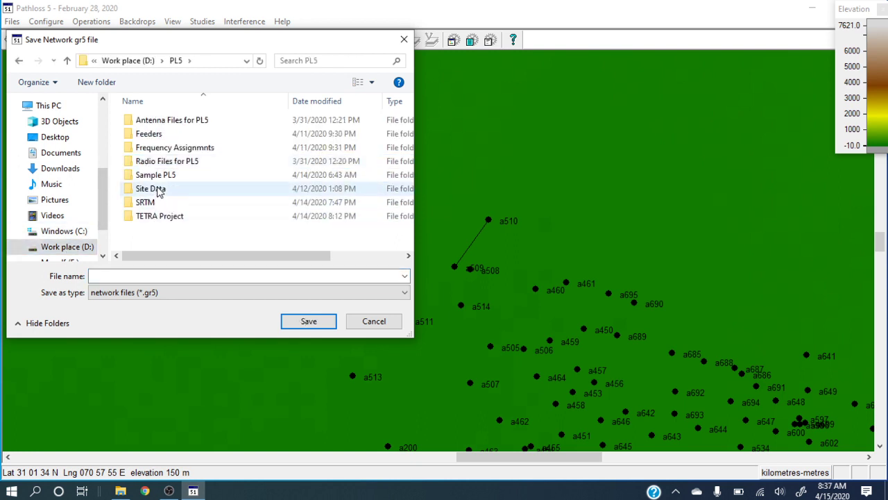
{"action": "left_click", "coordinate": [161, 178]}
{"action": "double_click", "coordinate": [161, 177]}
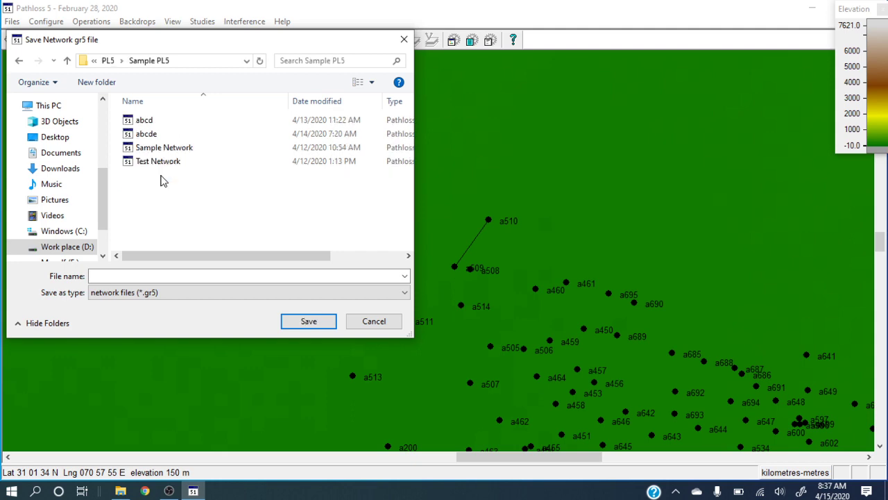
{"action": "left_click", "coordinate": [158, 140]}
{"action": "double_click", "coordinate": [159, 139]}
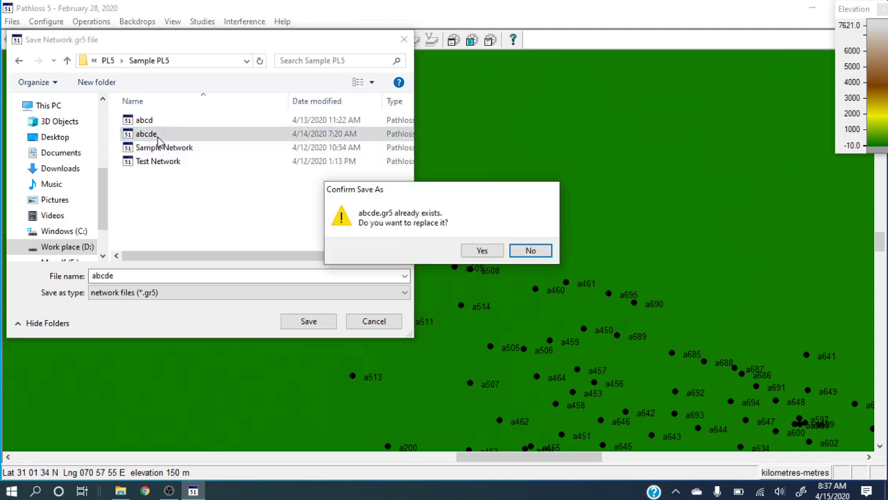
{"action": "left_click", "coordinate": [477, 251]}
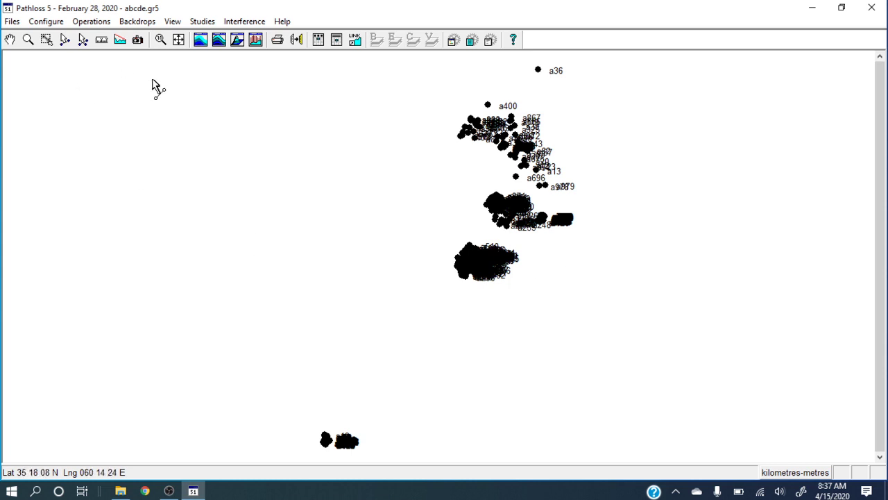
{"action": "left_click", "coordinate": [101, 21]}
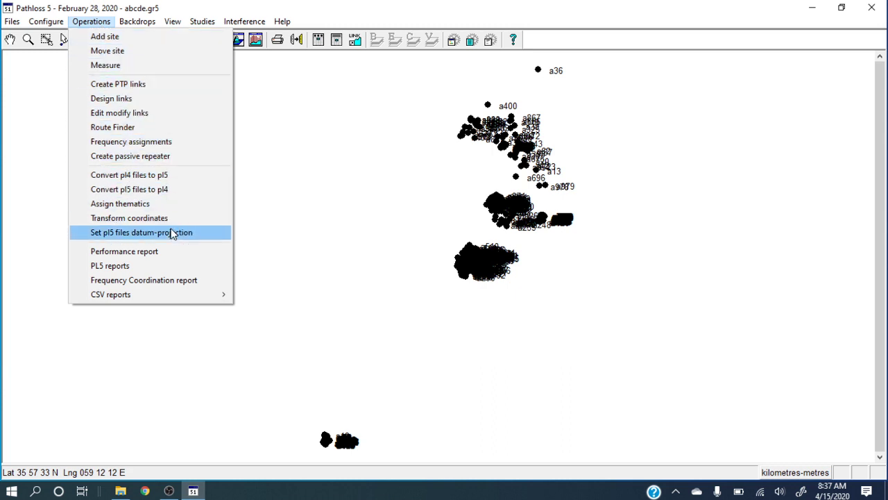
{"action": "left_click", "coordinate": [331, 215]}
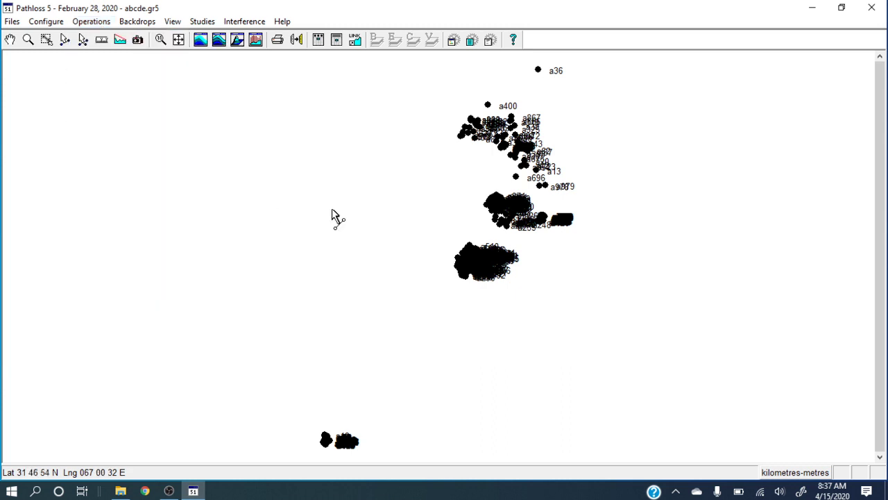